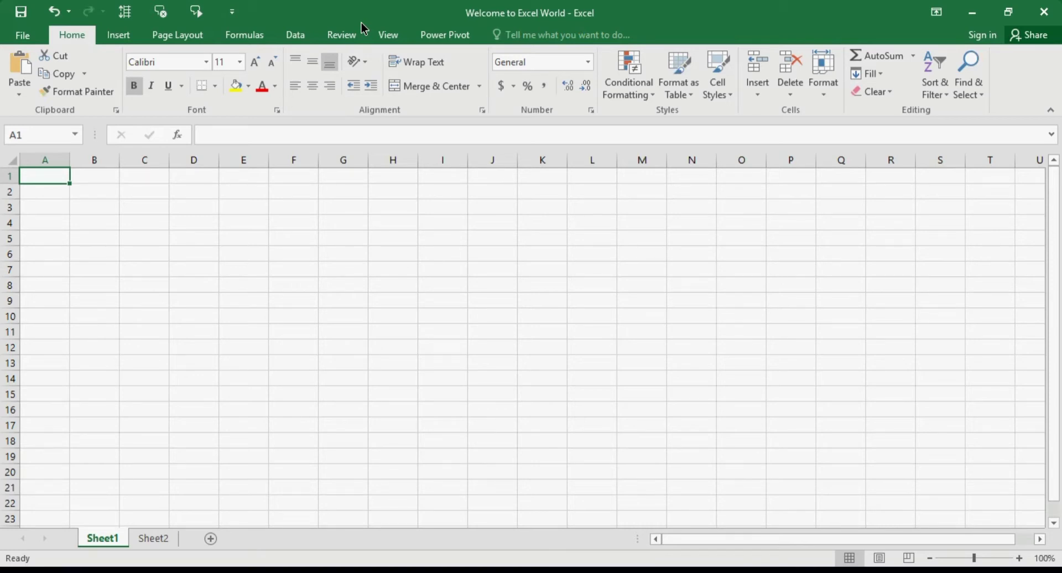
# Step: Enter 1+1=2 as plain text in cell A1
pyautogui.write('1')
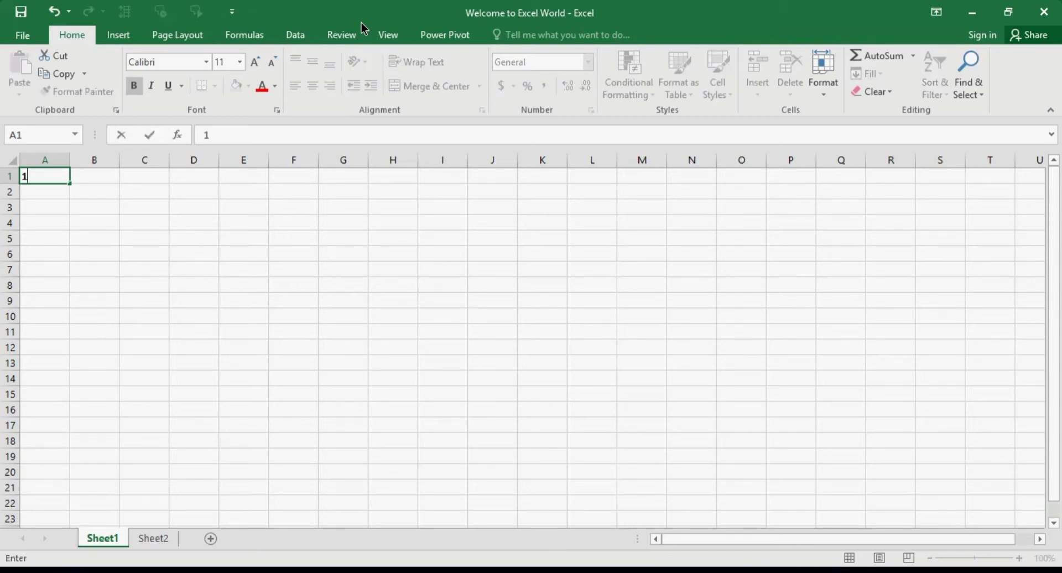
pyautogui.write('+1=2')
pyautogui.press('Return')
pyautogui.press('Up')
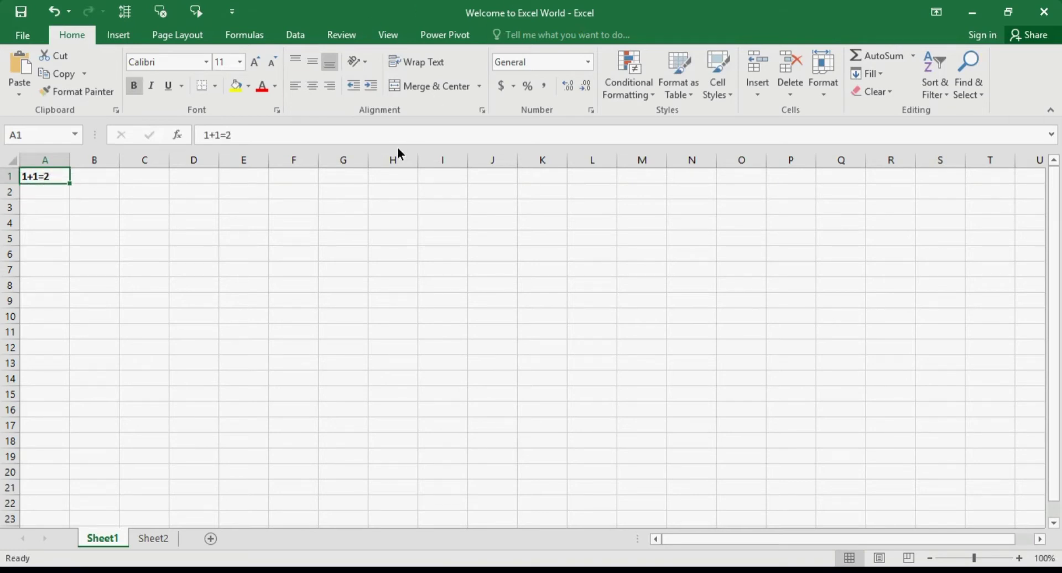
# Step: Enter 1+1= as plain text in cell A2
pyautogui.click(57, 198)
pyautogui.write('1+1')
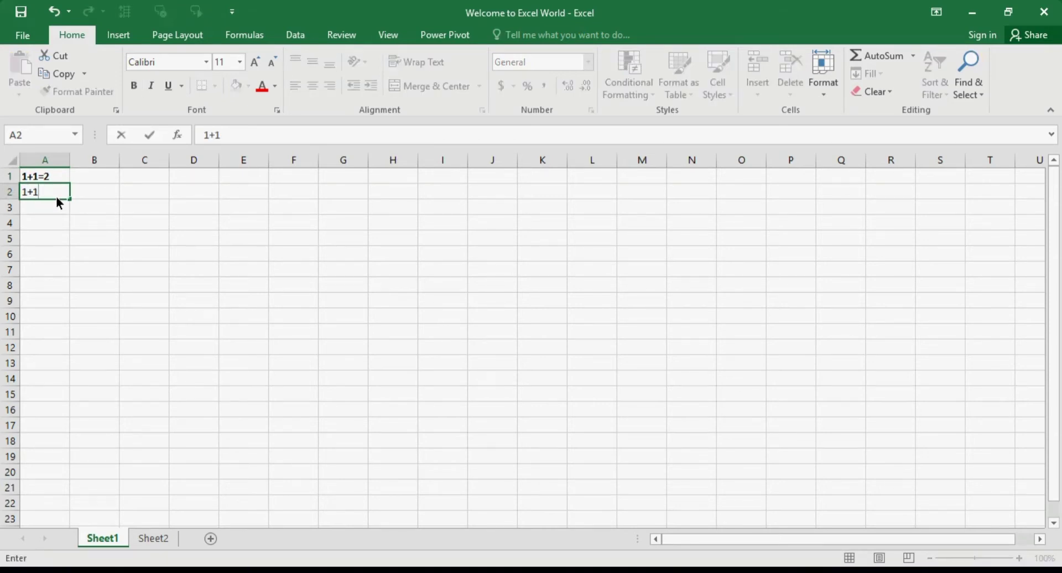
pyautogui.write('=')
pyautogui.press('Return')
# Step: Clear the contents of cells A1:A2 and undo the deletion
pyautogui.press('Up')
pyautogui.press('Up')
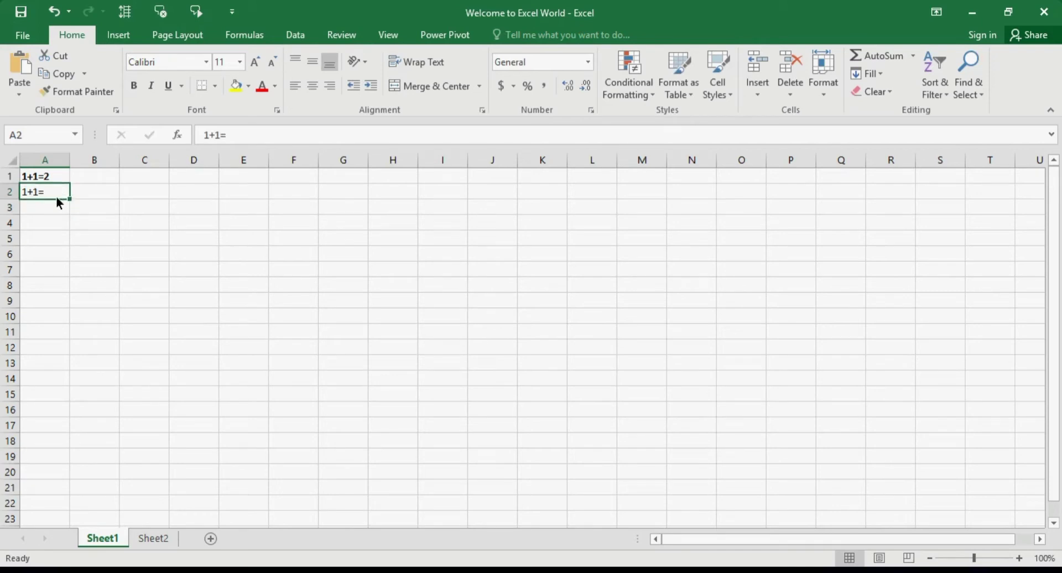
pyautogui.hotkey('shift', 'Down')
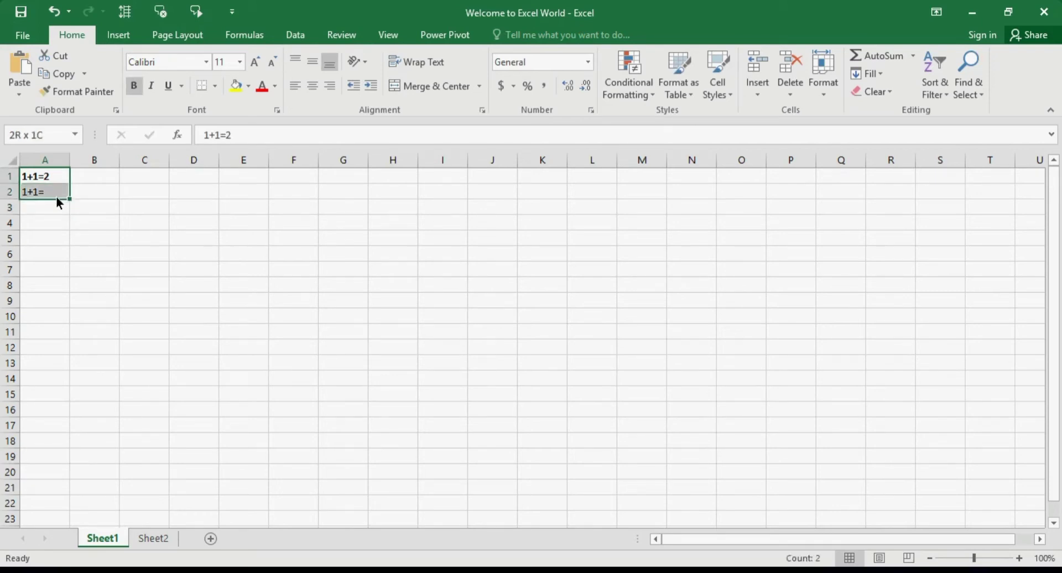
pyautogui.press('Delete')
pyautogui.hotkey('shift', 'Up')
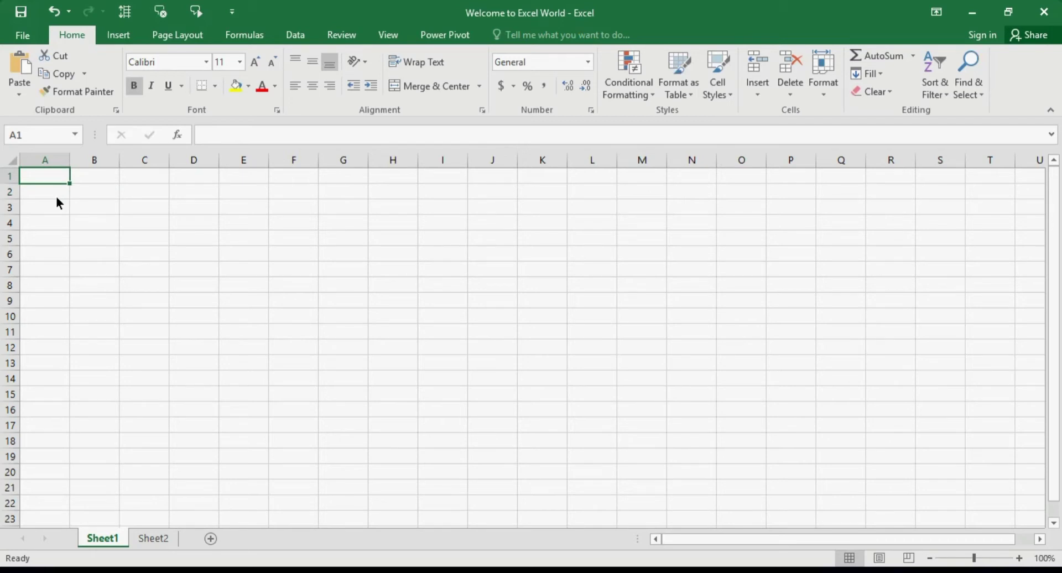
pyautogui.hotkey('ctrl', 'z')
pyautogui.press('Right')
# Step: Replace the text in cell A2 with the formula =1+1 and reselect the cell to view its formula
pyautogui.click(57, 197)
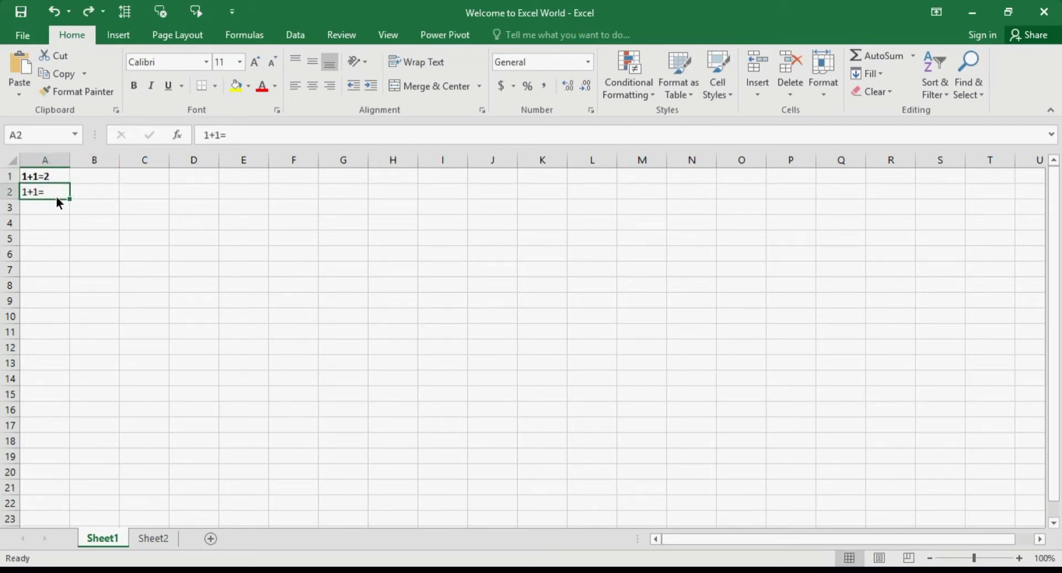
pyautogui.write('=')
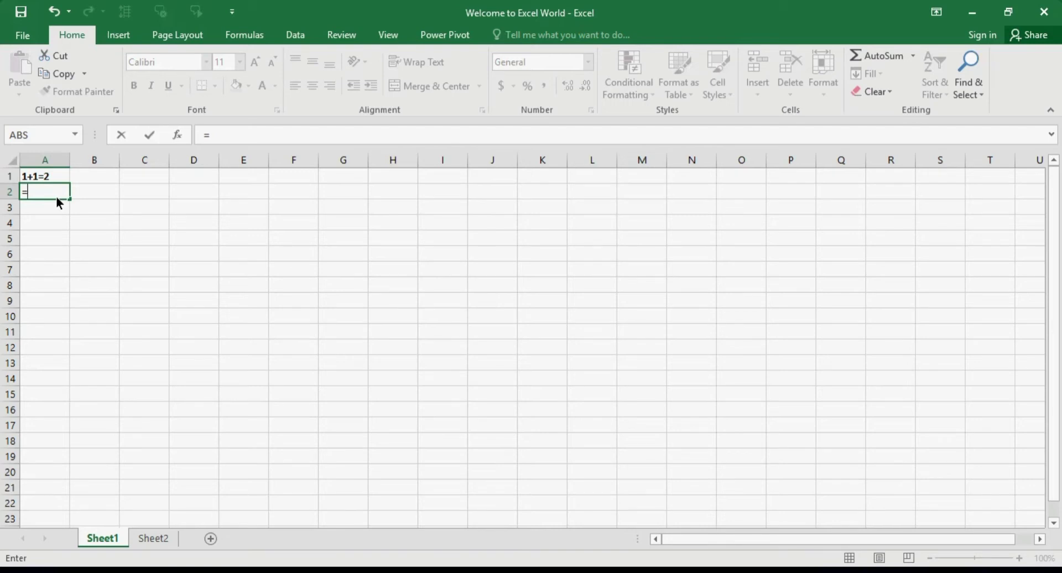
pyautogui.write('1+1')
pyautogui.press('Return')
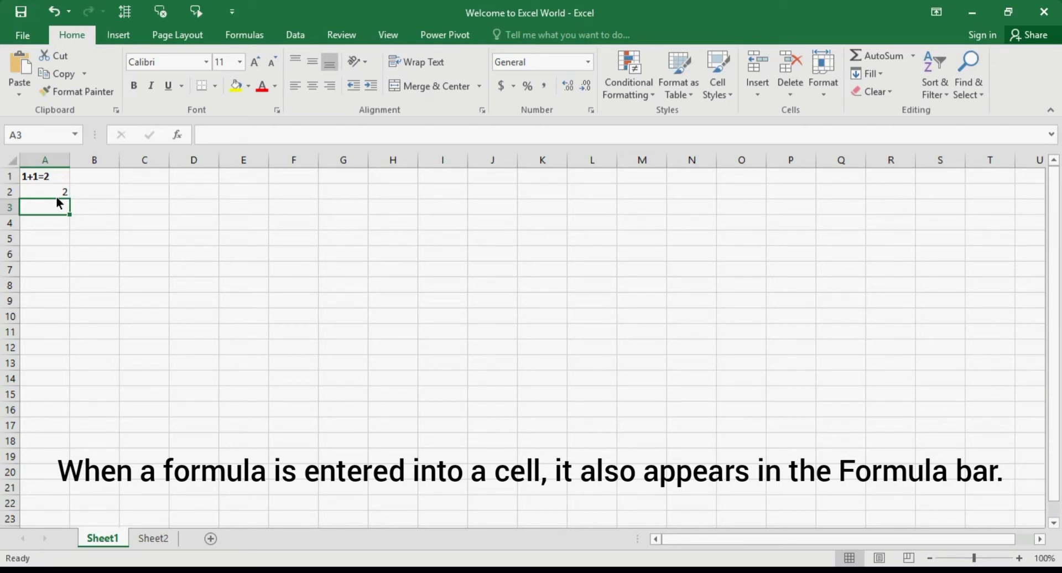
pyautogui.click(60, 197)
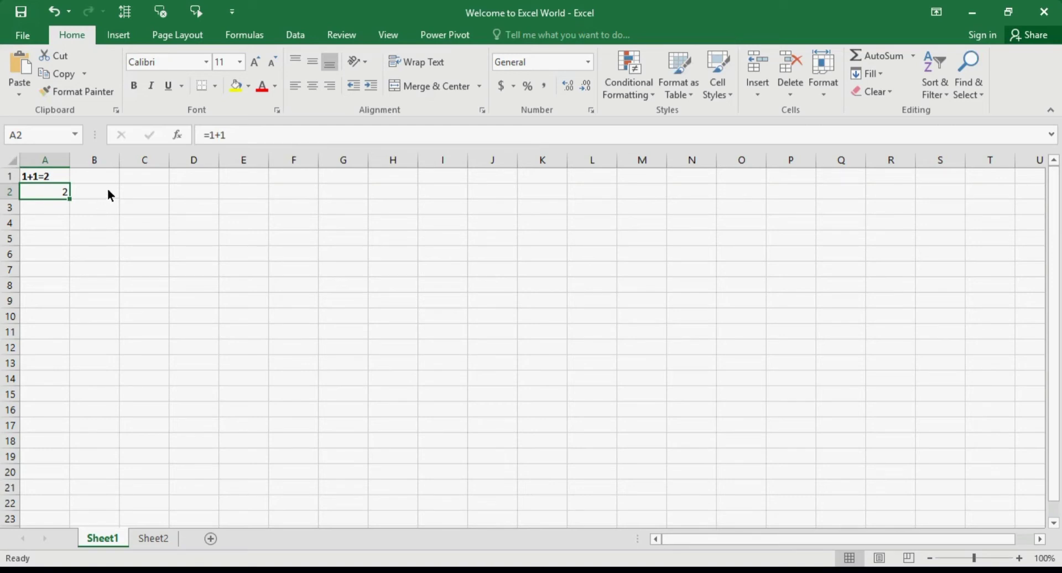
# Step: Enter the labels Add, Subtract, Multiply and Divide in cells A3 to A6
pyautogui.click(57, 209)
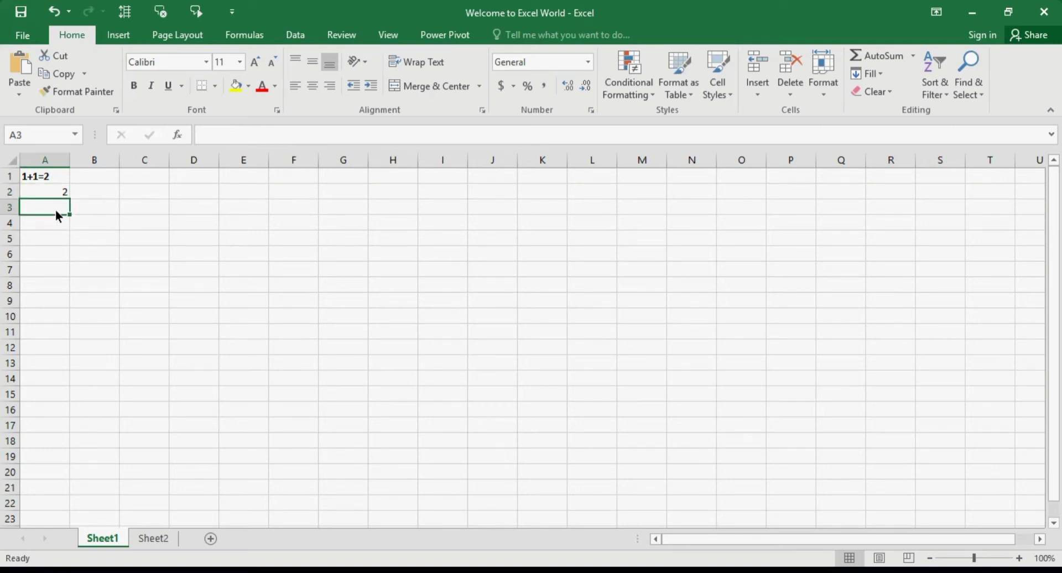
pyautogui.write('Add')
pyautogui.press('Return')
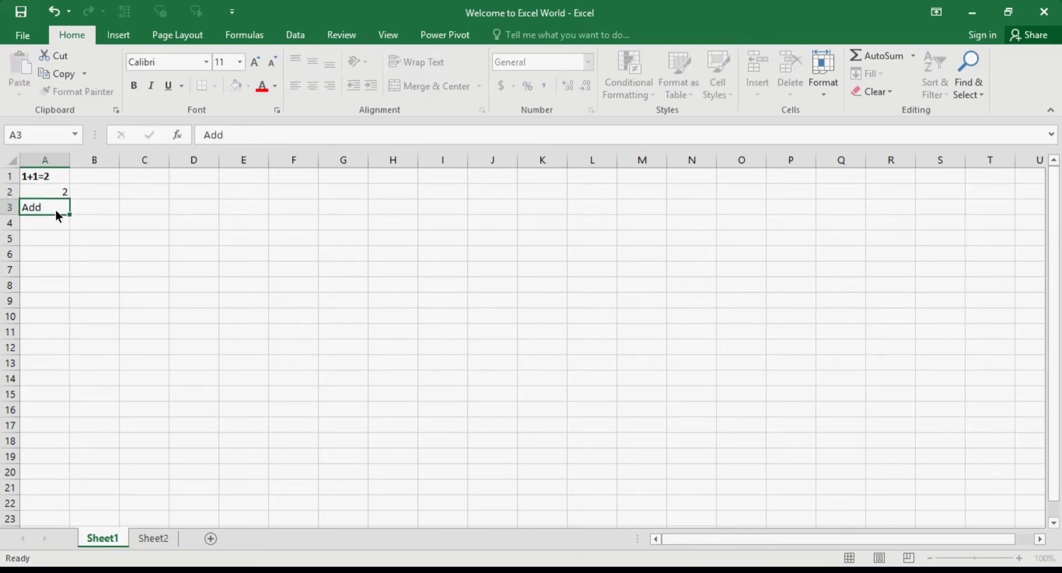
pyautogui.write('Sub')
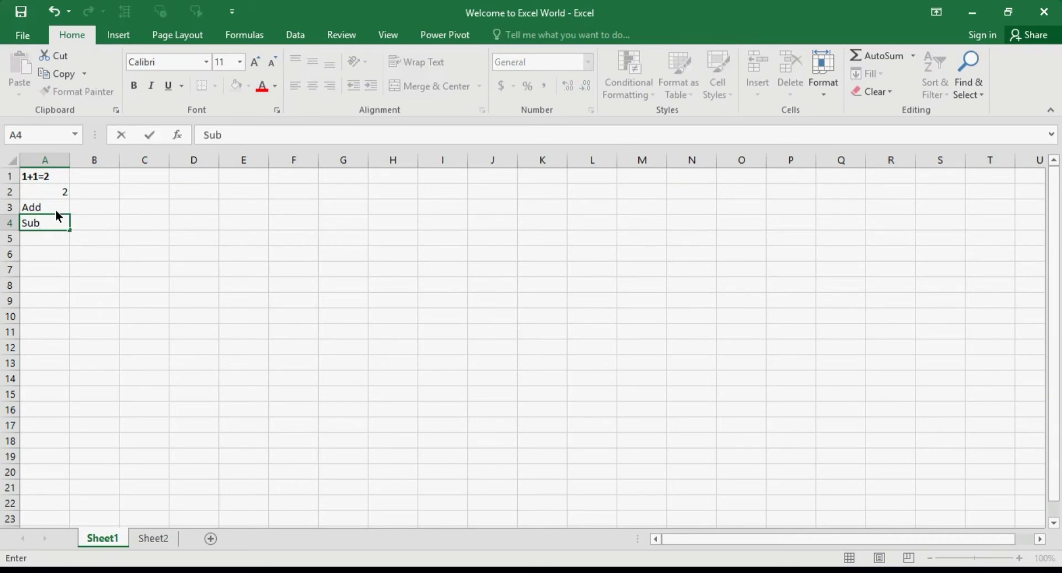
pyautogui.write('tract')
pyautogui.press('Return')
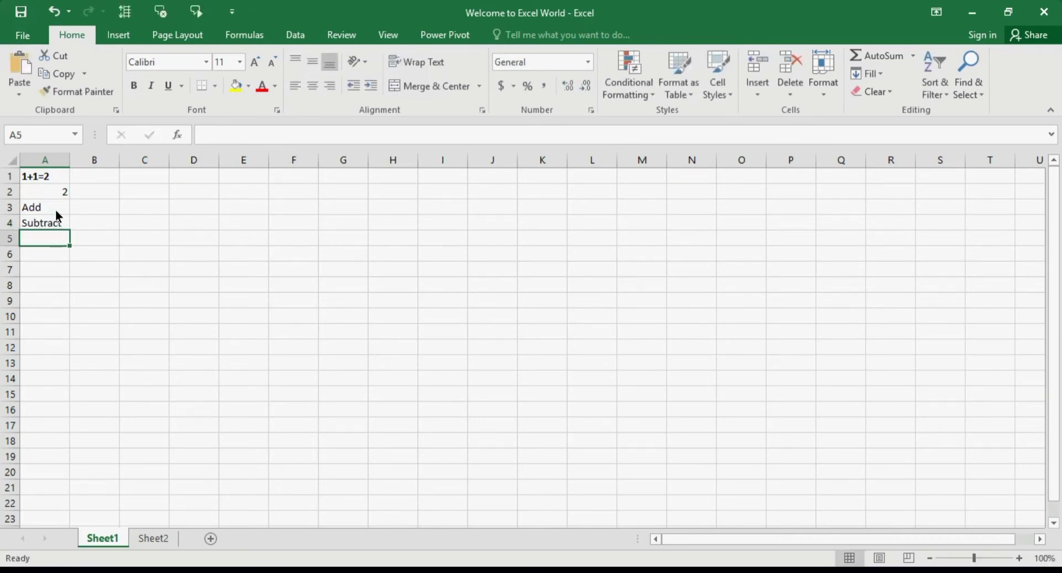
pyautogui.write('Multiply')
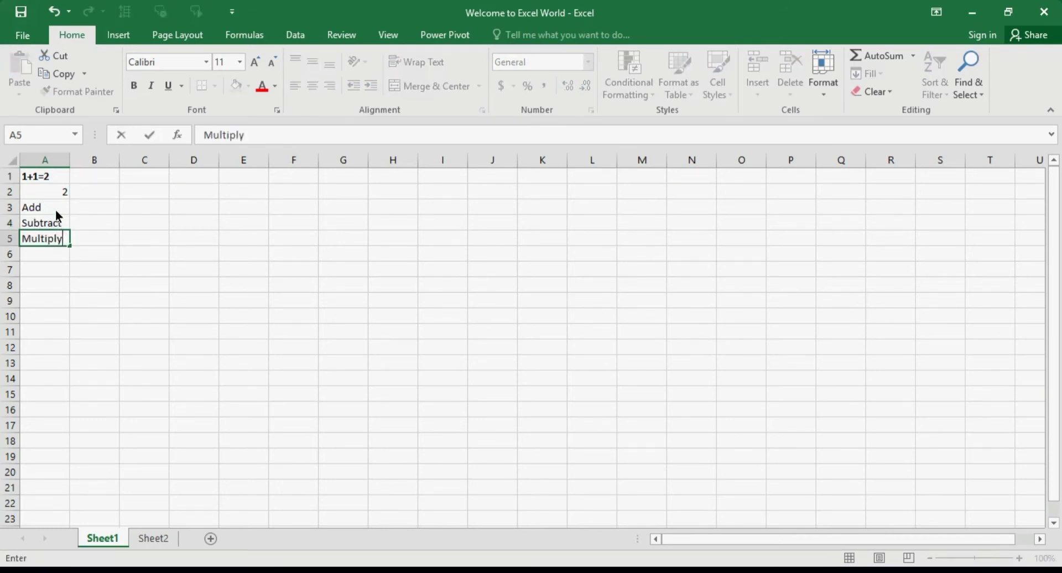
pyautogui.press('Return')
pyautogui.write('Divide')
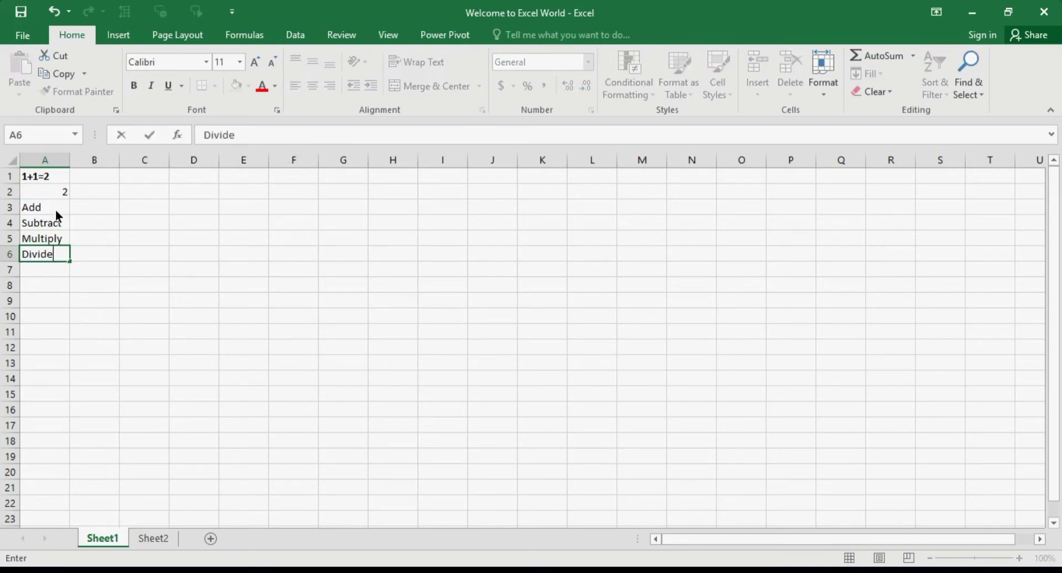
pyautogui.press('Tab')
# Step: Enter the operators + and - in cells B3 and B4 beside the Add and Subtract labels
pyautogui.press('Up')
pyautogui.press('Up')
pyautogui.press('Up')
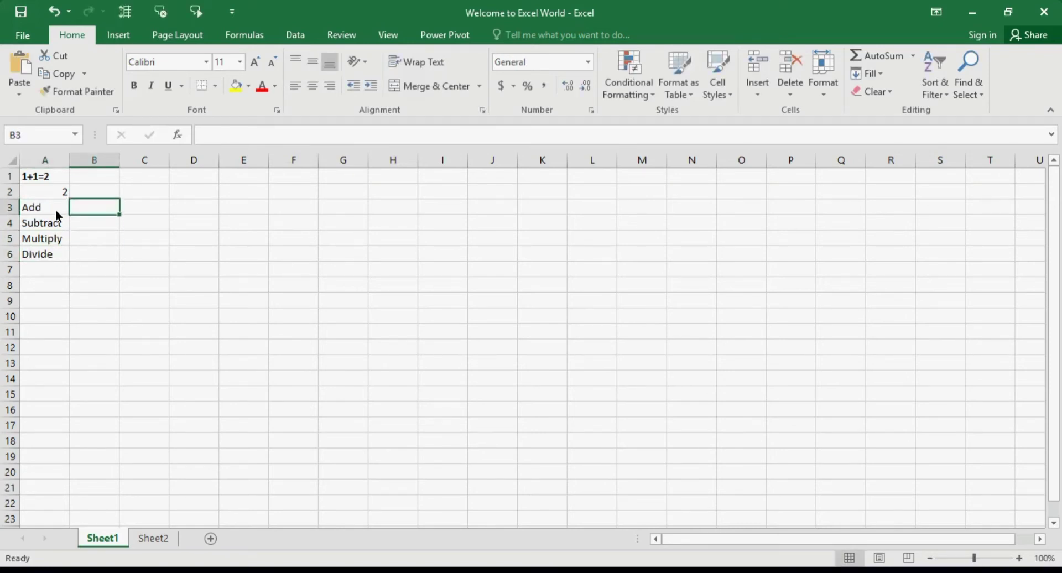
pyautogui.write('+')
pyautogui.press('Return')
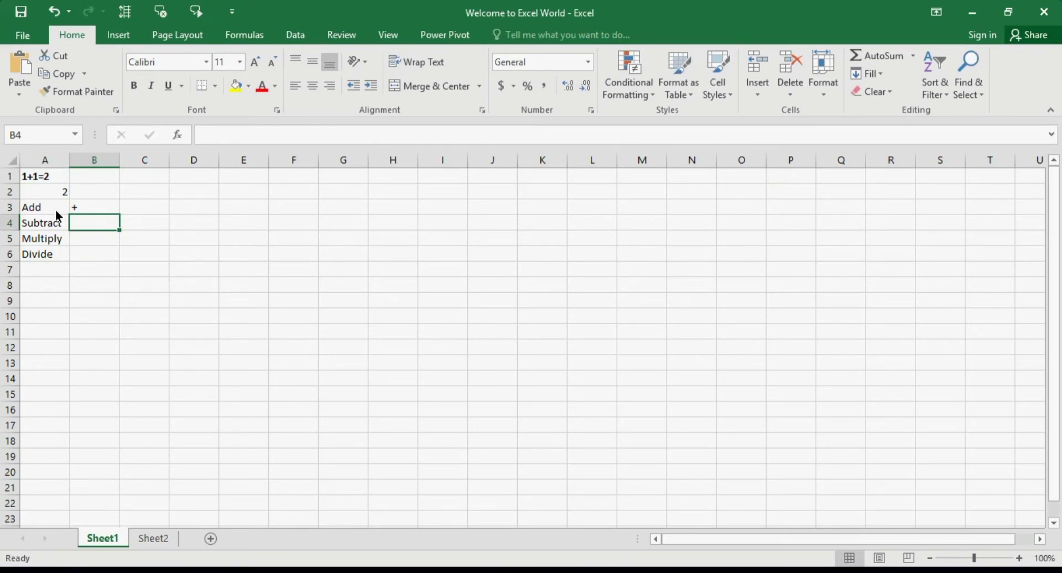
pyautogui.write('-')
pyautogui.press('Tab')
# Step: Enter the multiplication operator * in cell B5 beside the Multiply label
pyautogui.press('Down')
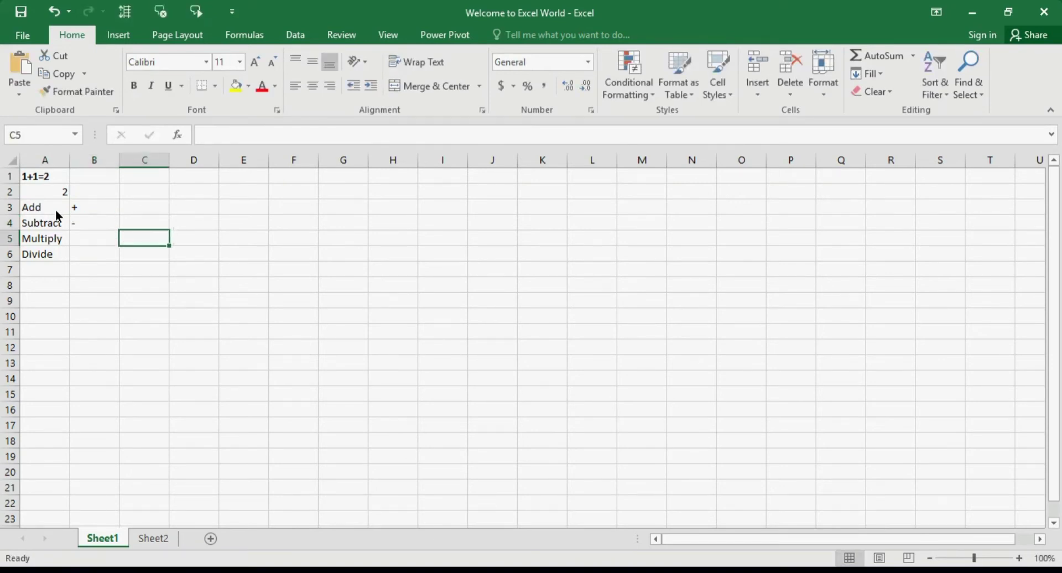
pyautogui.press('Left')
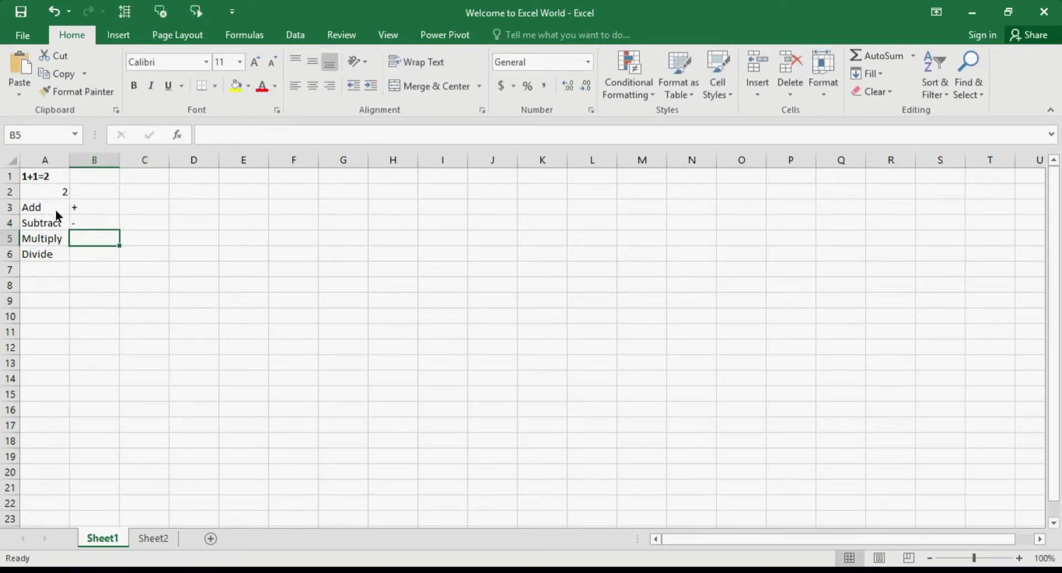
pyautogui.write('x')
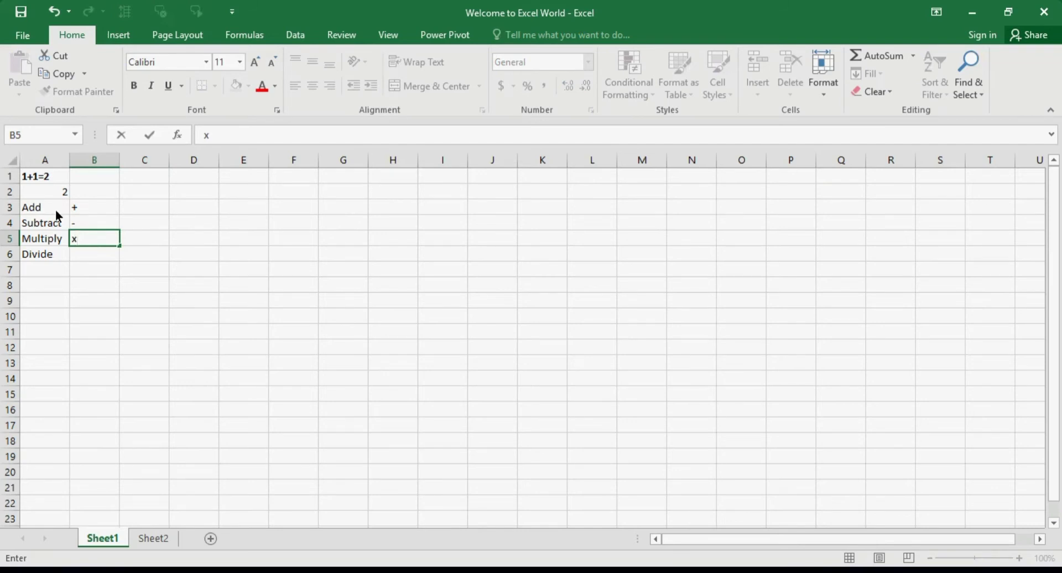
pyautogui.press('BackSpace')
pyautogui.write('*')
pyautogui.press('Tab')
# Step: Enter the division operator / in cell B6 beside the Divide label
pyautogui.press('Down')
pyautogui.press('Left')
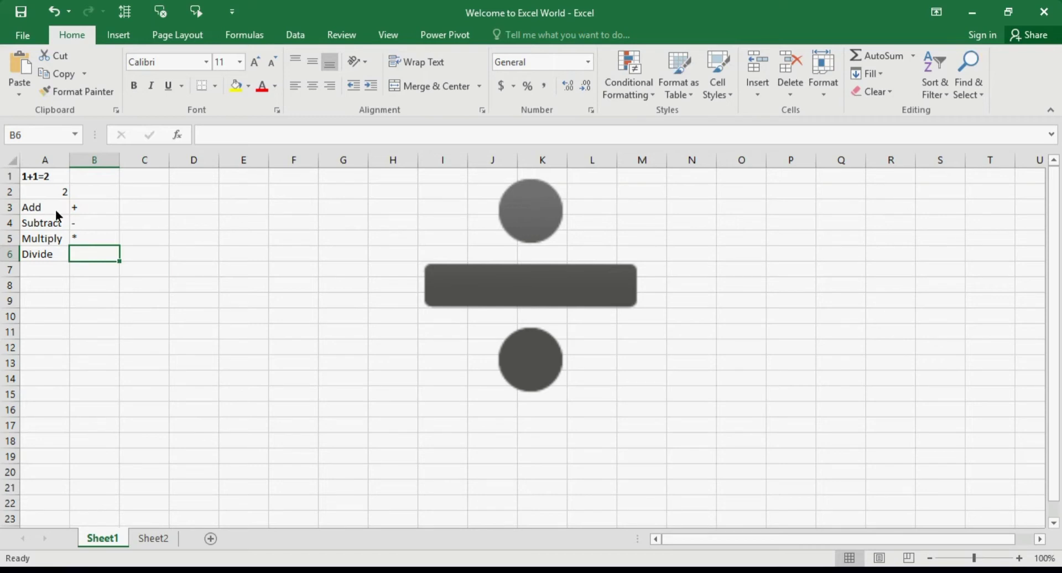
pyautogui.press('alt')
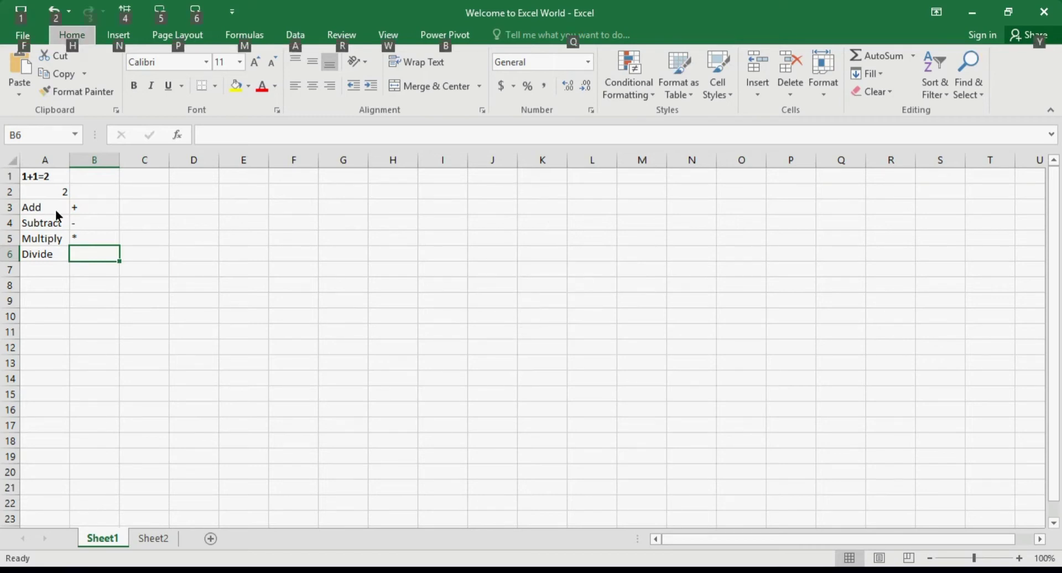
pyautogui.press('Escape')
pyautogui.write('/')
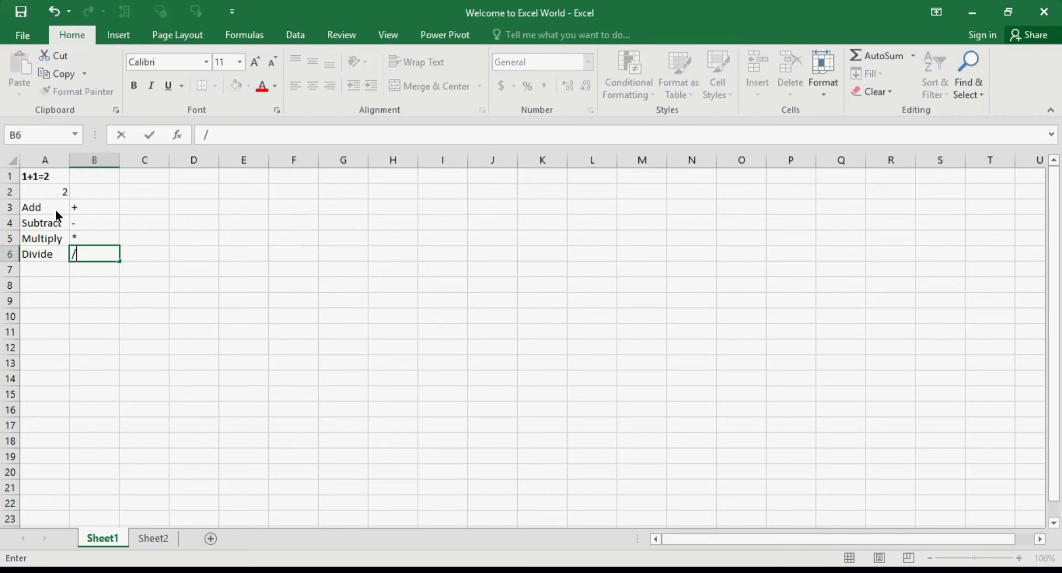
pyautogui.press('Tab')
pyautogui.press('Left')
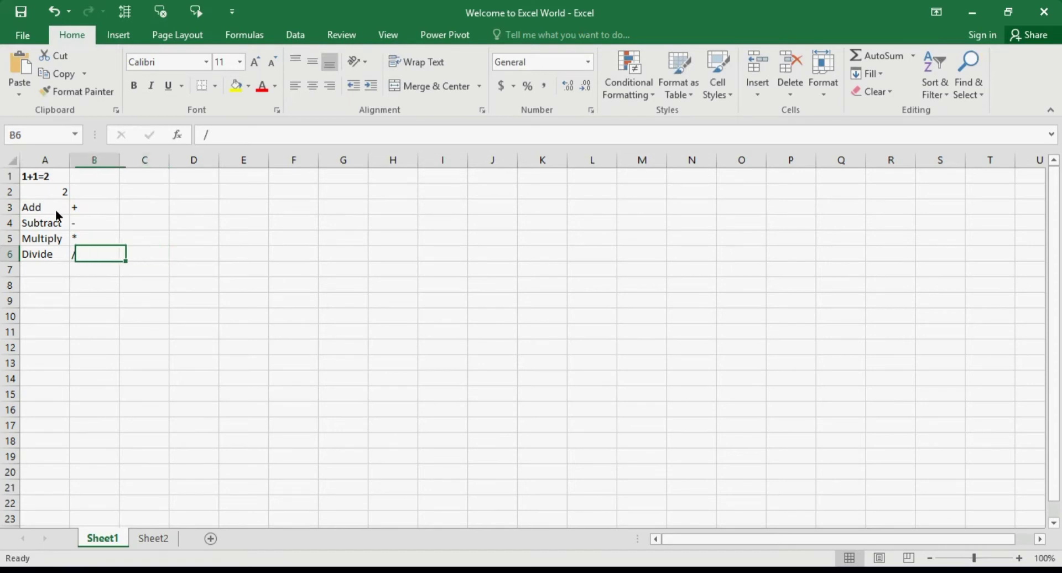
pyautogui.press('Up')
pyautogui.press('Up')
pyautogui.press('Up')
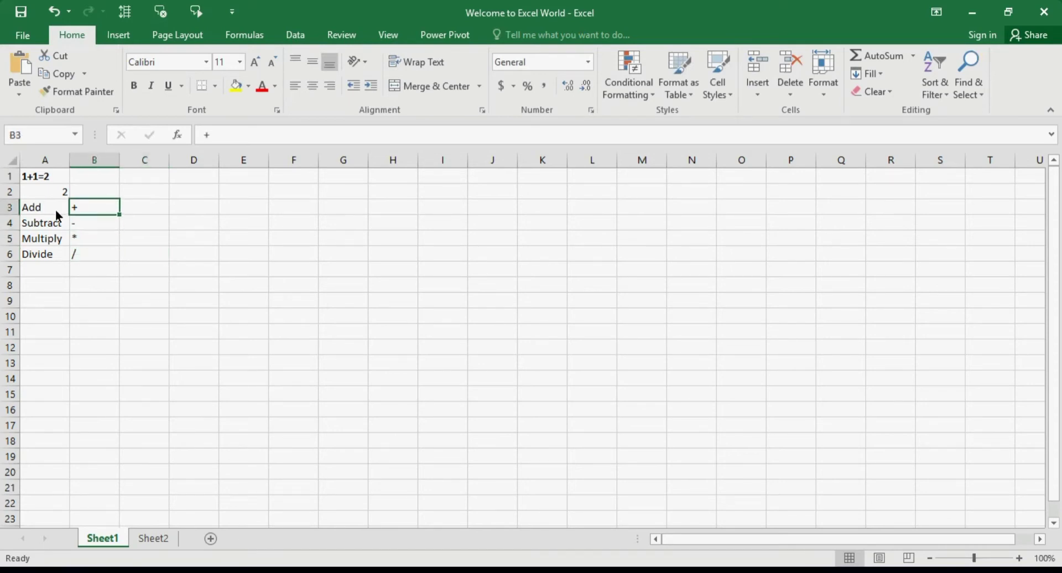
pyautogui.press('Down')
pyautogui.press('Down')
pyautogui.press('Down')
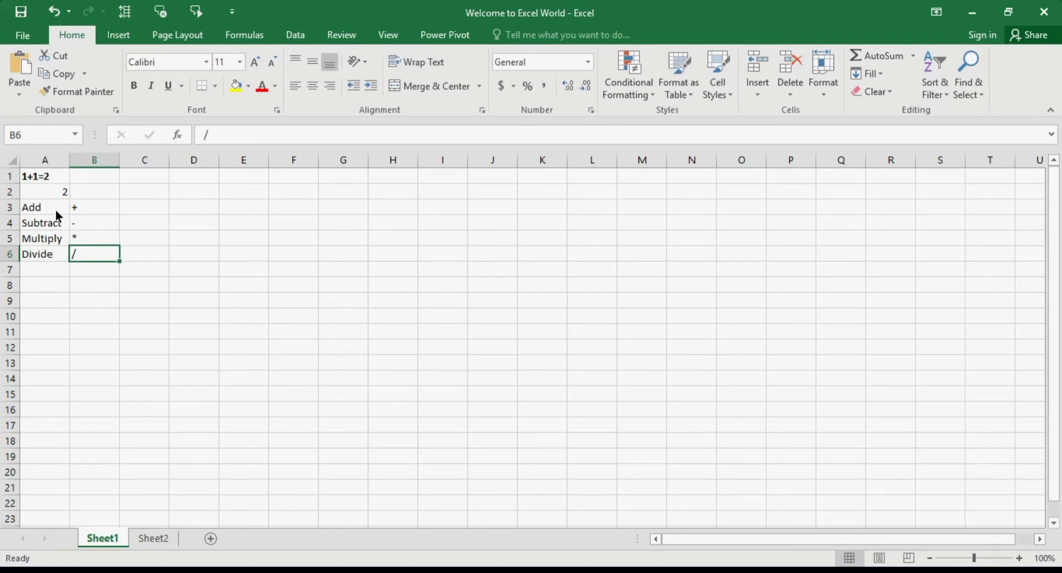
# Step: Try the exponent operator ^ in cell B7 and remove it again
pyautogui.press('Down')
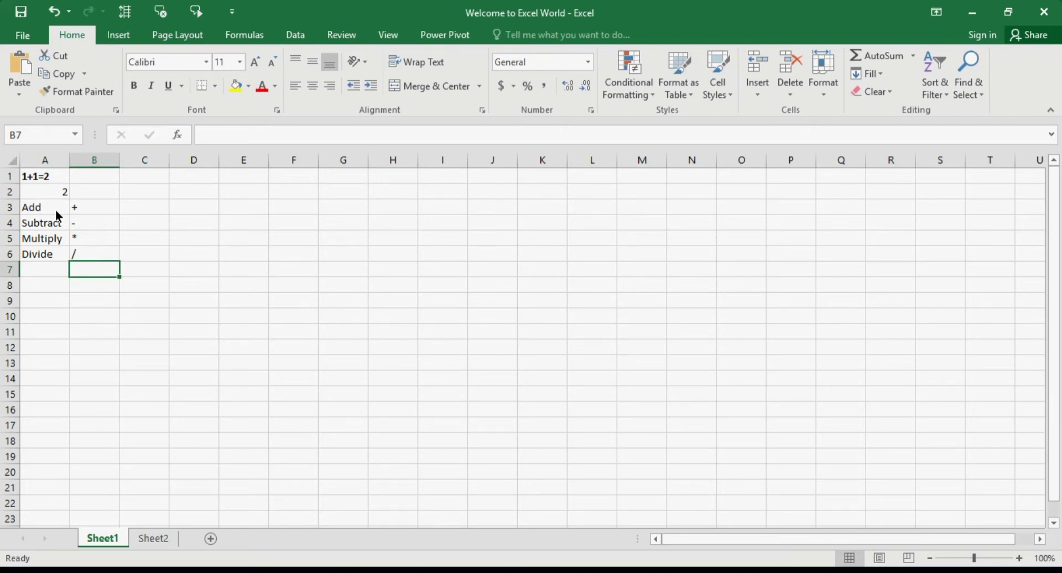
pyautogui.write('^')
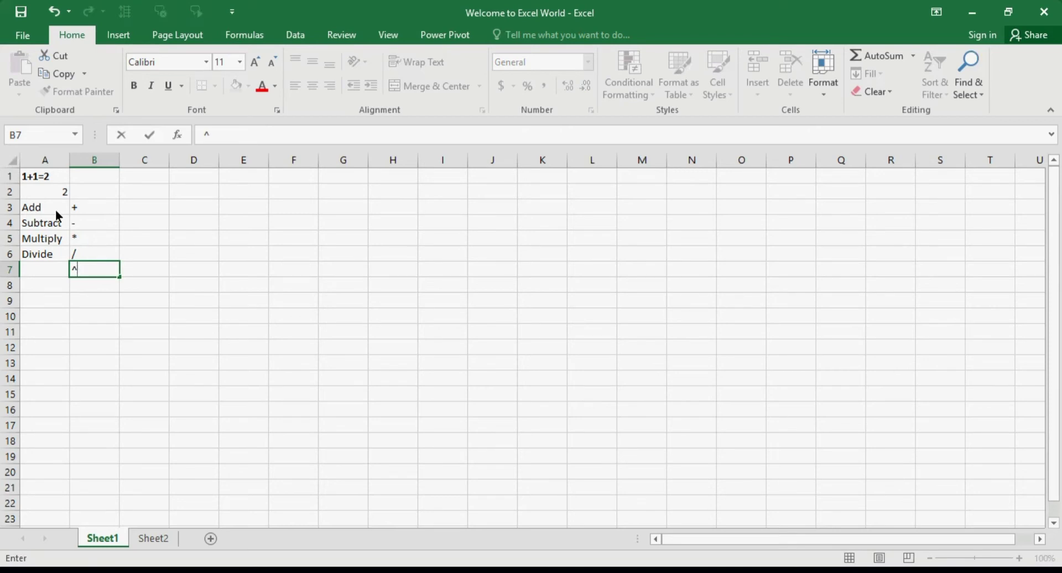
pyautogui.press('Tab')
pyautogui.hotkey('shift', 'Tab')
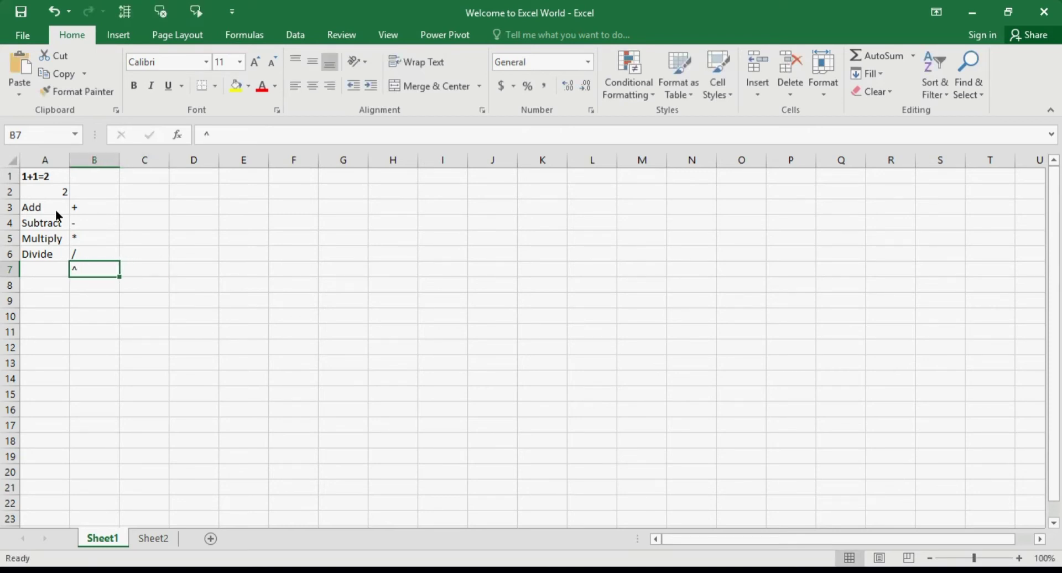
# Step: Enter the addition formula =1+1 in cell C3 beside the + operator
pyautogui.press('Up')
pyautogui.press('Up')
pyautogui.press('Up')
pyautogui.press('Up')
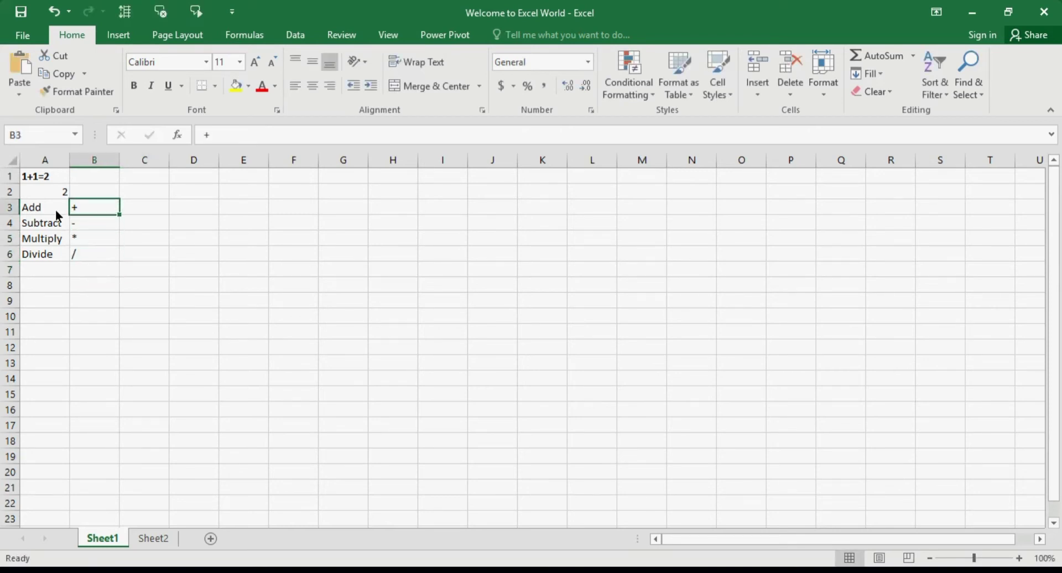
pyautogui.press('Right')
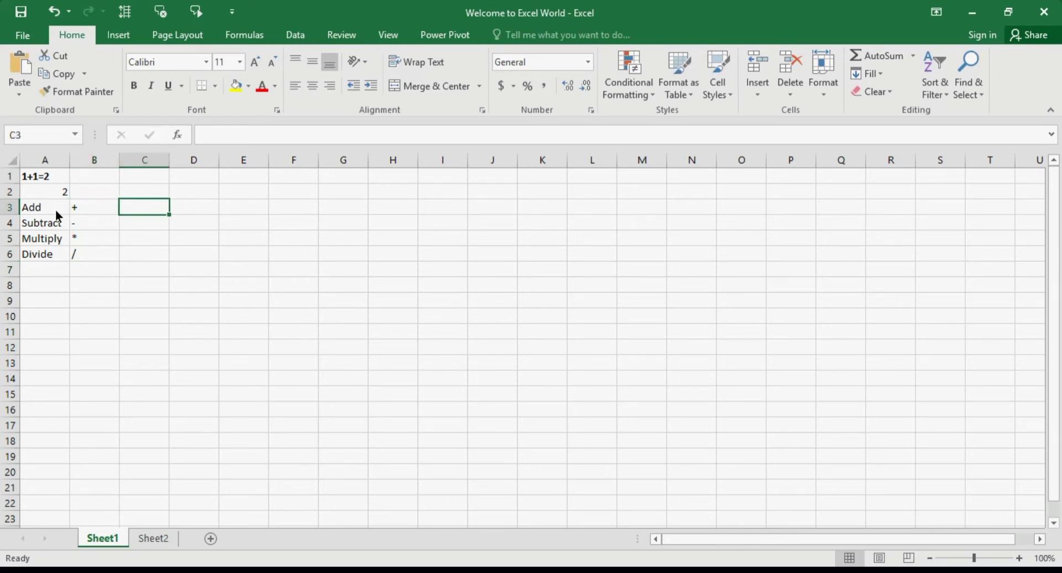
pyautogui.write('=')
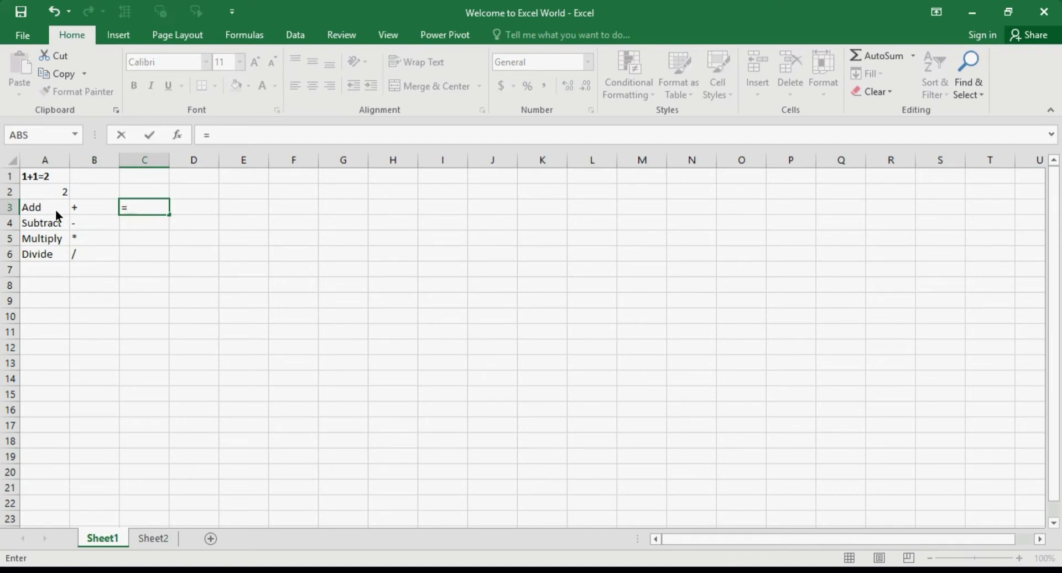
pyautogui.write('1+1')
pyautogui.press('Return')
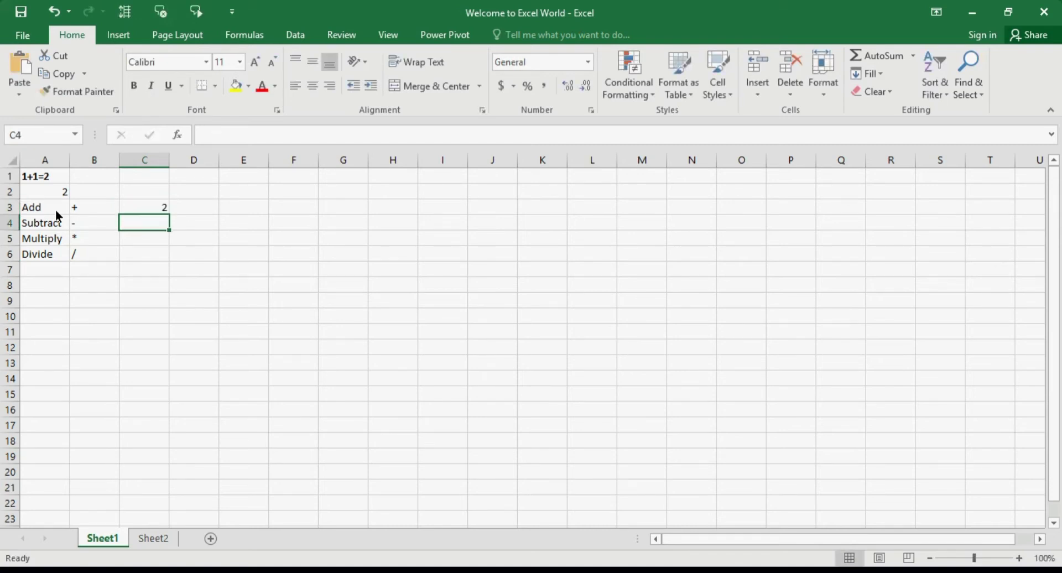
# Step: Enter the subtraction formula =1-1 in cell C4 beside the - operator
pyautogui.write('=')
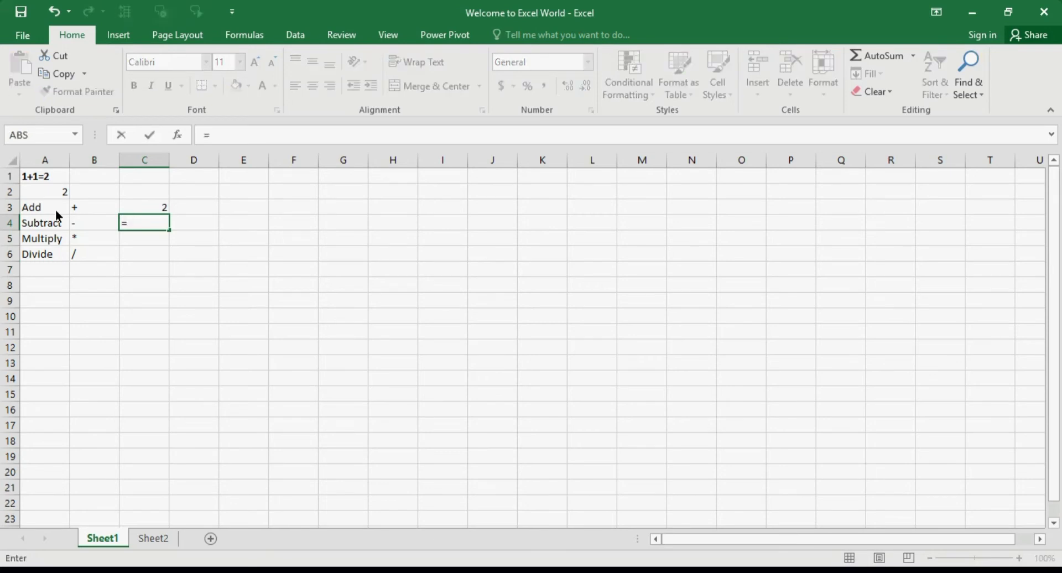
pyautogui.write('1-1-')
pyautogui.press('Return')
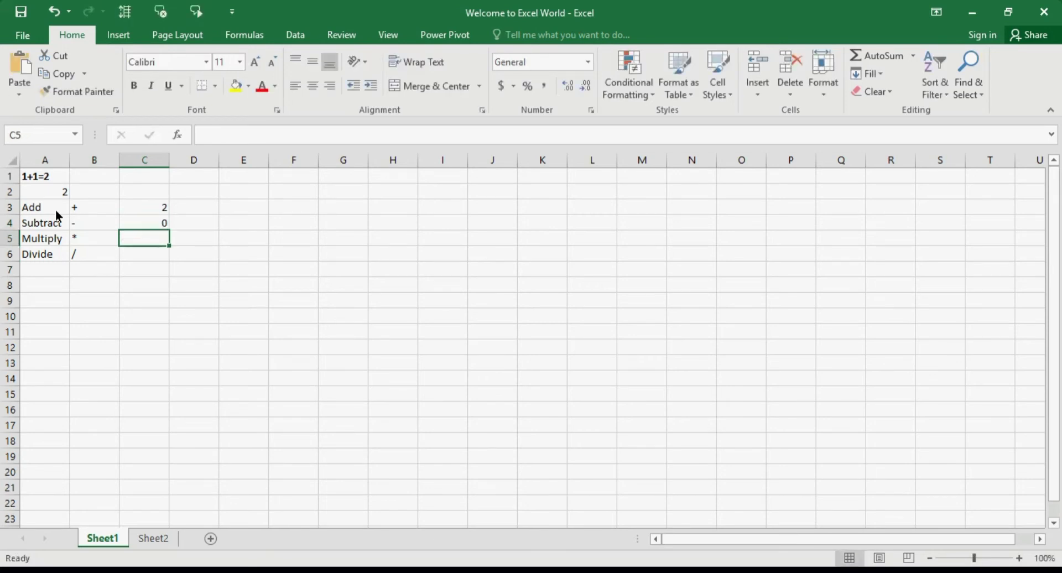
# Step: Enter the multiplication formula =1*1 in cell C5 beside the * operator
pyautogui.write('=')
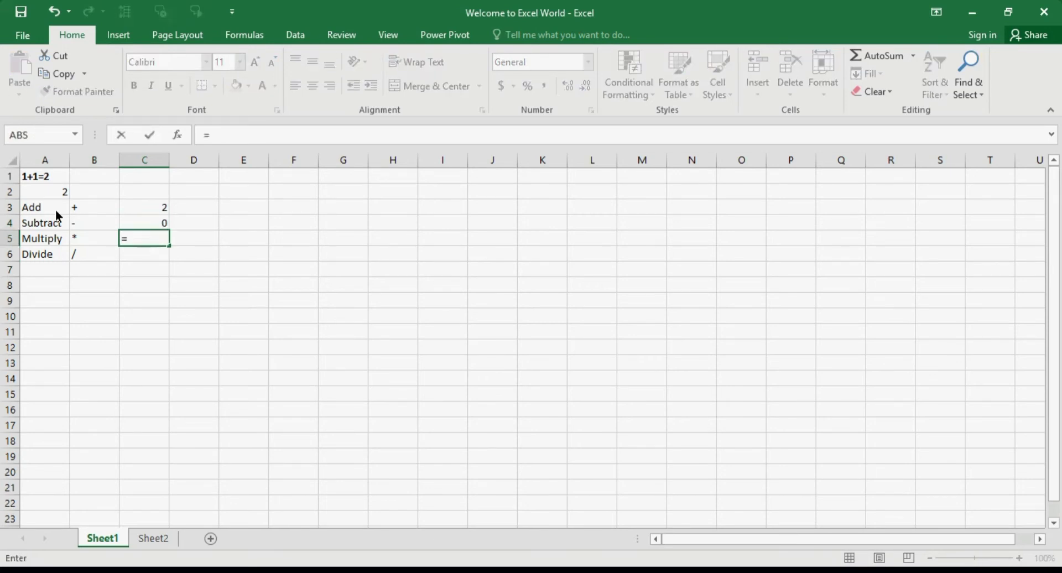
pyautogui.write('1*1')
pyautogui.press('Return')
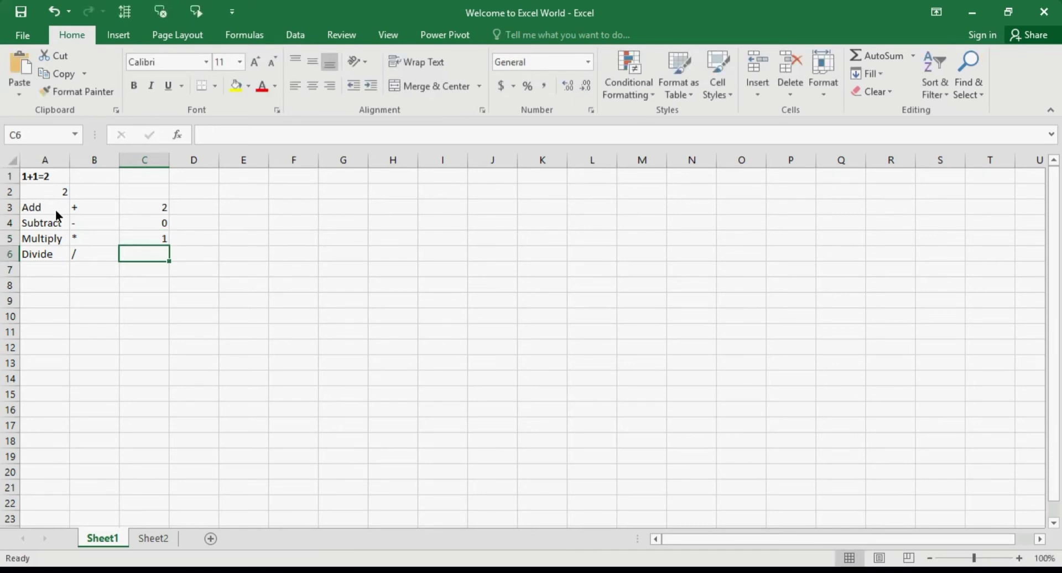
# Step: Enter the division formula =1/1 in cell C6 beside the / operator
pyautogui.write('=1/1')
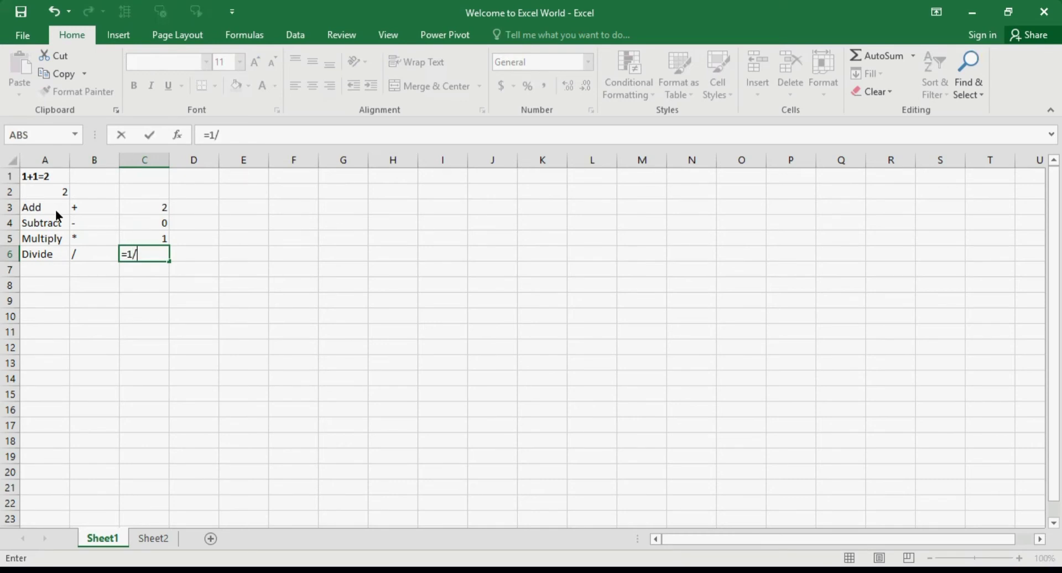
pyautogui.press('Return')
pyautogui.press('Up')
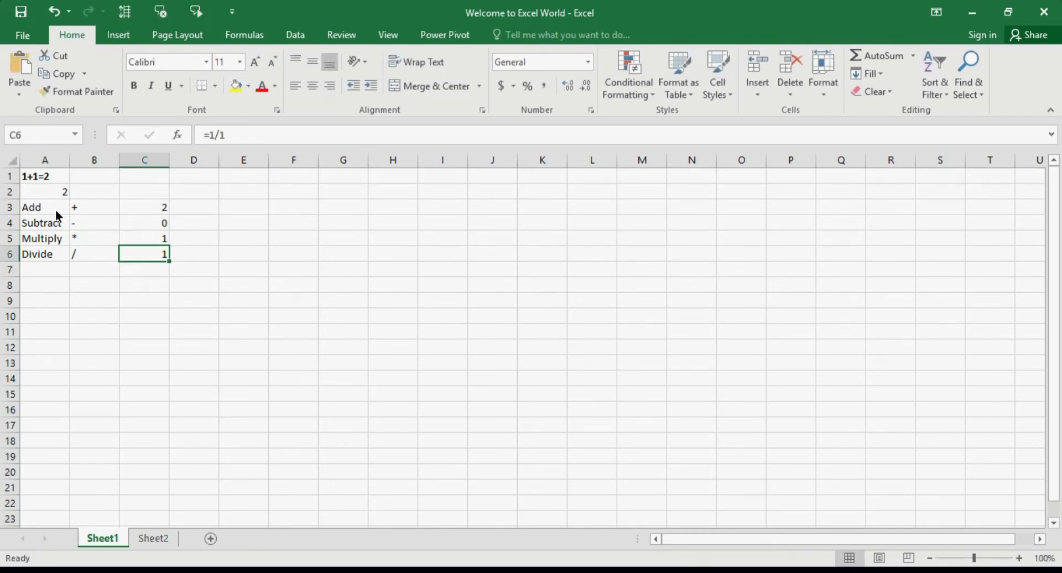
pyautogui.press('Up')
pyautogui.press('Up')
pyautogui.press('Up')
pyautogui.press('Right')
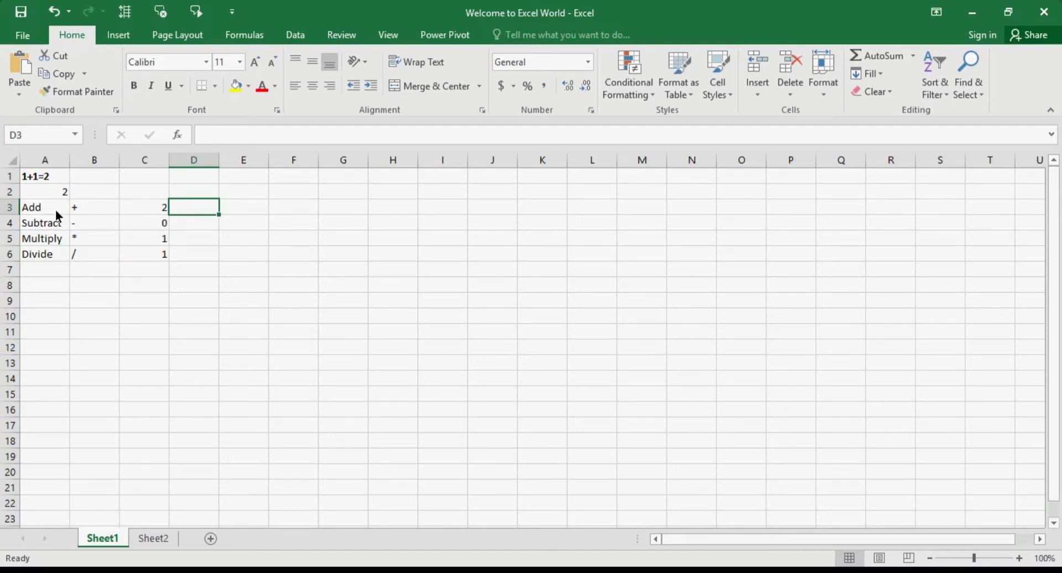
# Step: Add the label Exponent in cell A7 and the exponent operator ^ in cell B7
pyautogui.press('Down')
pyautogui.press('Down')
pyautogui.press('Down')
pyautogui.press('Down')
pyautogui.press('Down')
pyautogui.press('Down')
pyautogui.press('Down')
pyautogui.press('Left')
pyautogui.press('Left')
pyautogui.press('Left')
pyautogui.press('Up')
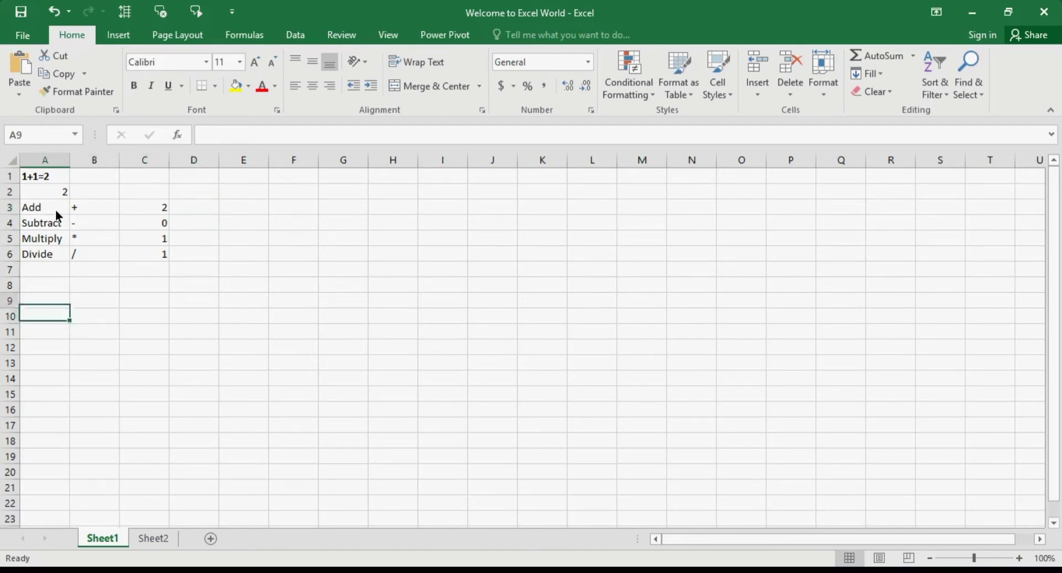
pyautogui.press('Up')
pyautogui.press('Up')
pyautogui.write('Expone')
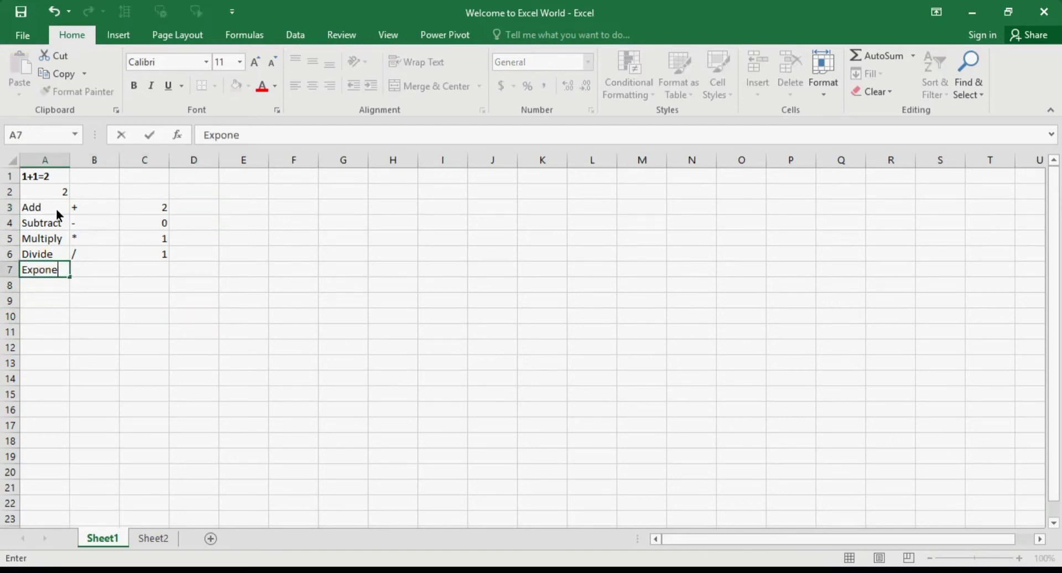
pyautogui.write('nt')
pyautogui.press('Tab')
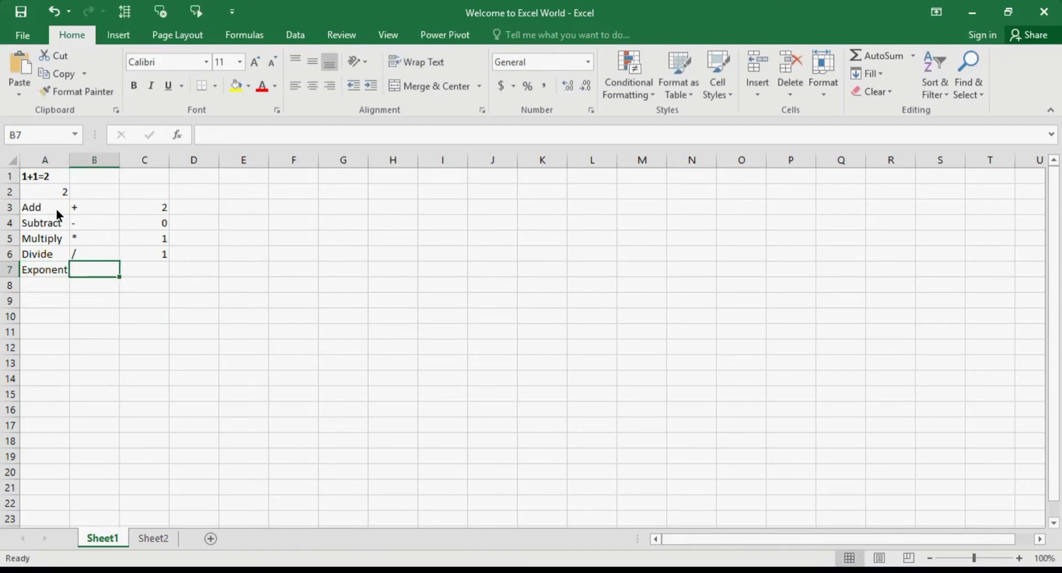
pyautogui.write('^')
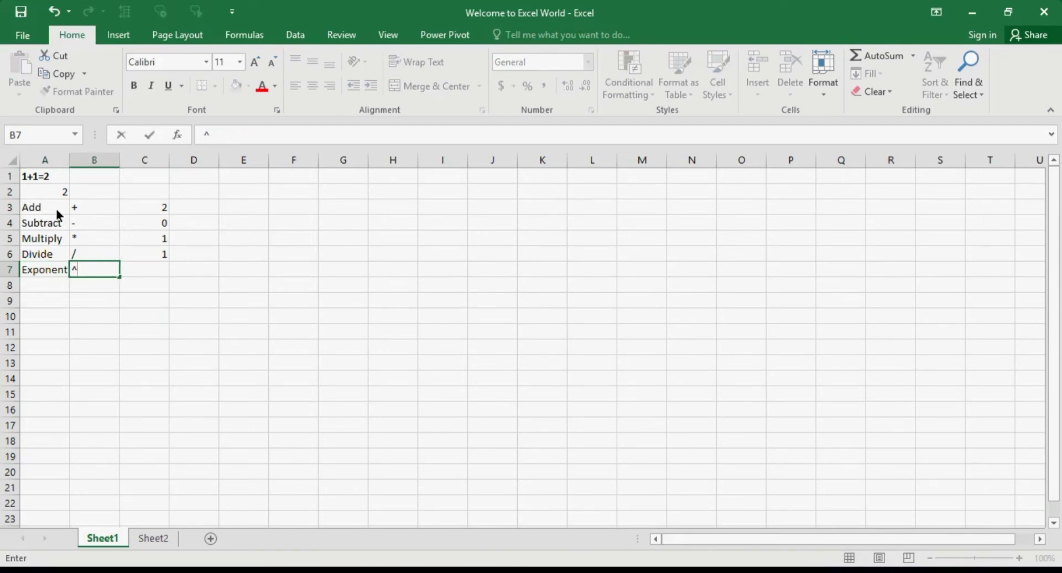
pyautogui.press('Tab')
# Step: Enter the exponent formula =2^2 in cell C7 beside the ^ operator
pyautogui.write('=2')
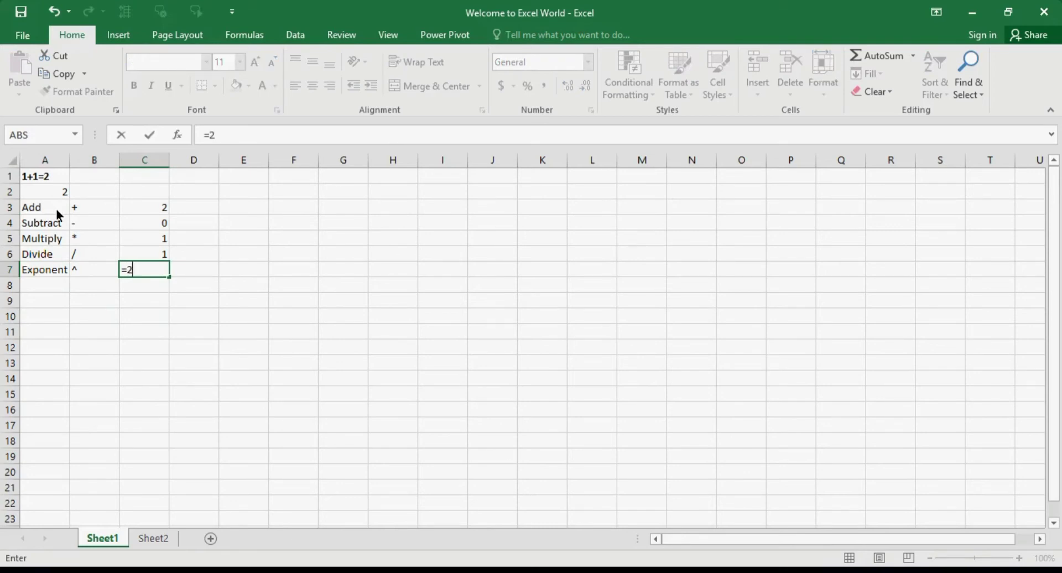
pyautogui.write('^2')
pyautogui.press('Return')
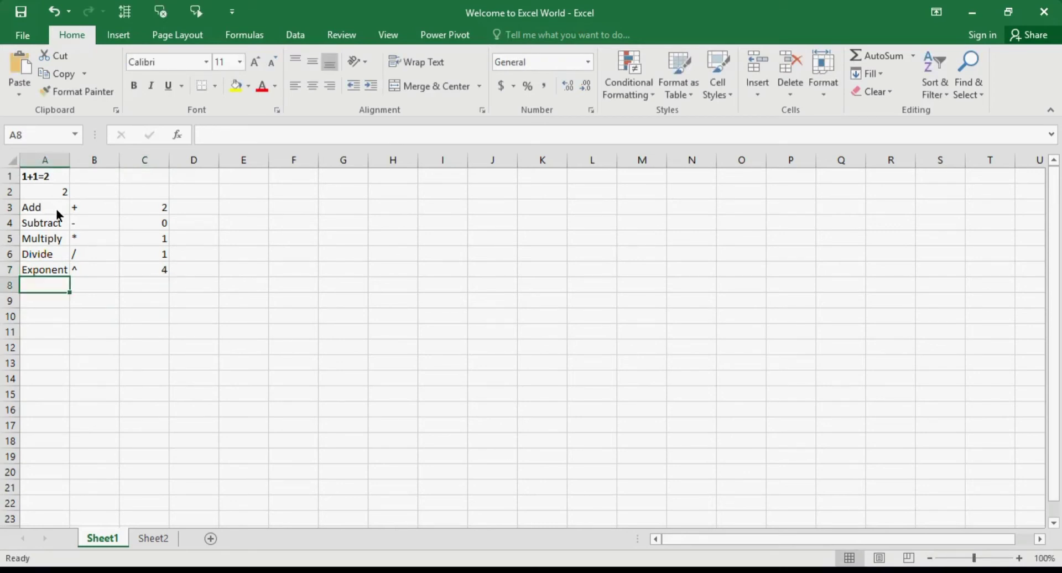
# Step: Examine the example formulas in column C, from the Exponent row up to the Add row
pyautogui.press('Up')
pyautogui.press('Right')
pyautogui.press('Right')
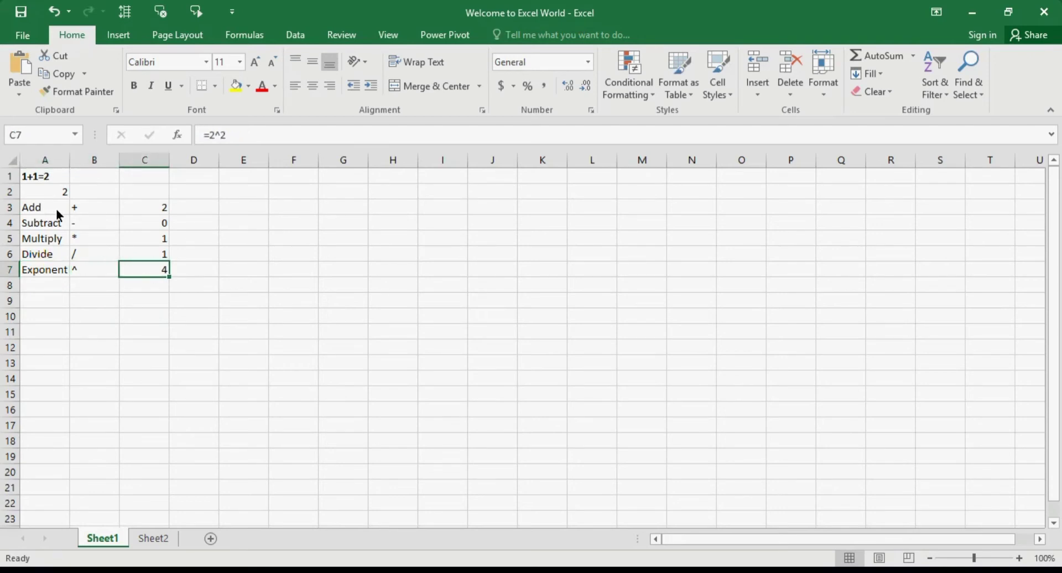
pyautogui.press('Up')
pyautogui.press('Up')
pyautogui.press('Up')
pyautogui.press('Up')
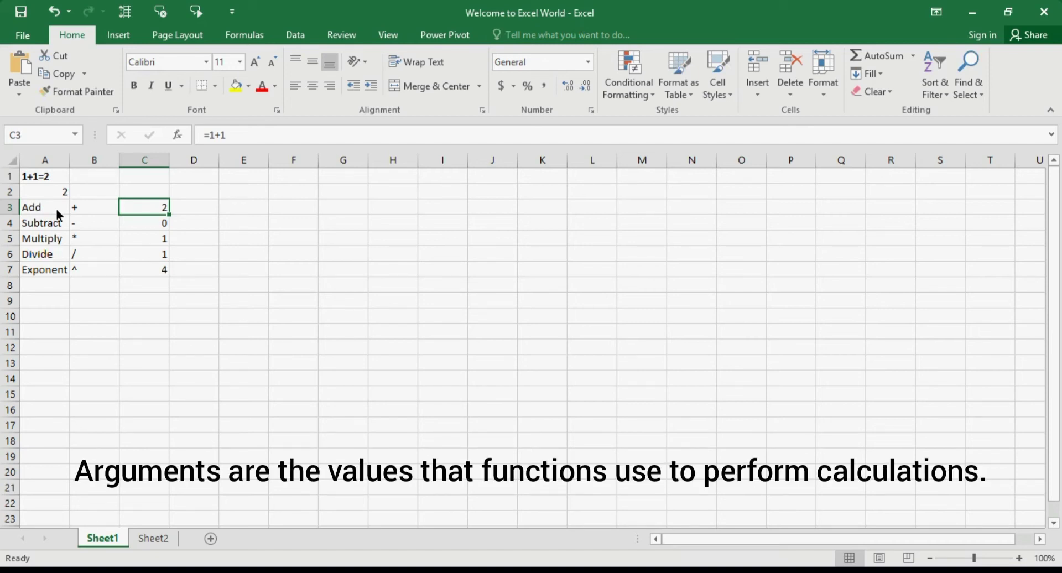
pyautogui.press('Down')
pyautogui.press('Down')
pyautogui.press('Down')
pyautogui.press('Down')
pyautogui.press('Up')
pyautogui.press('Up')
pyautogui.press('Up')
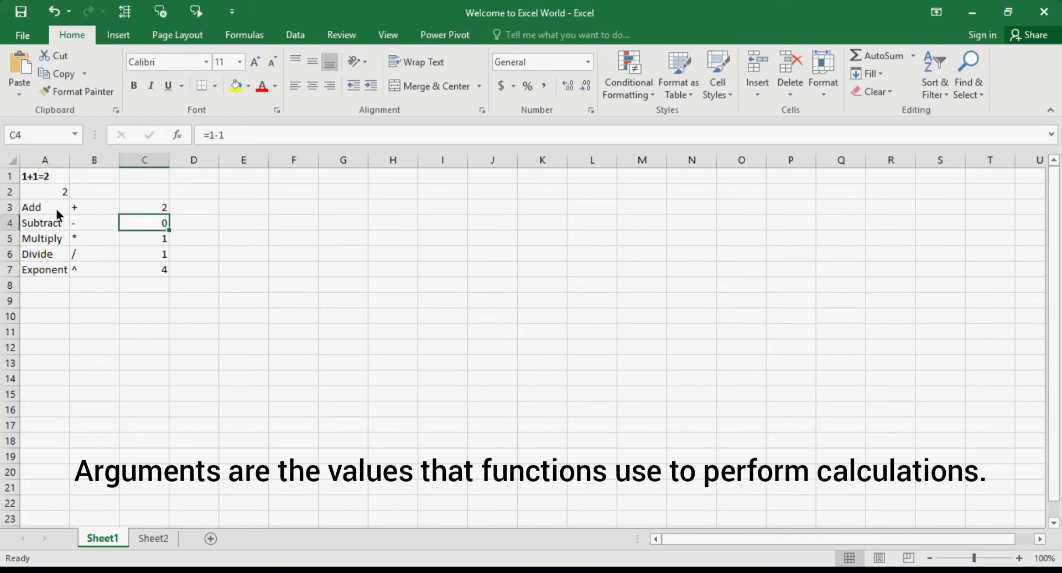
# Step: Enter the label Sum in cell D3 beside the addition result
pyautogui.press('Up')
pyautogui.press('Right')
pyautogui.write('S')
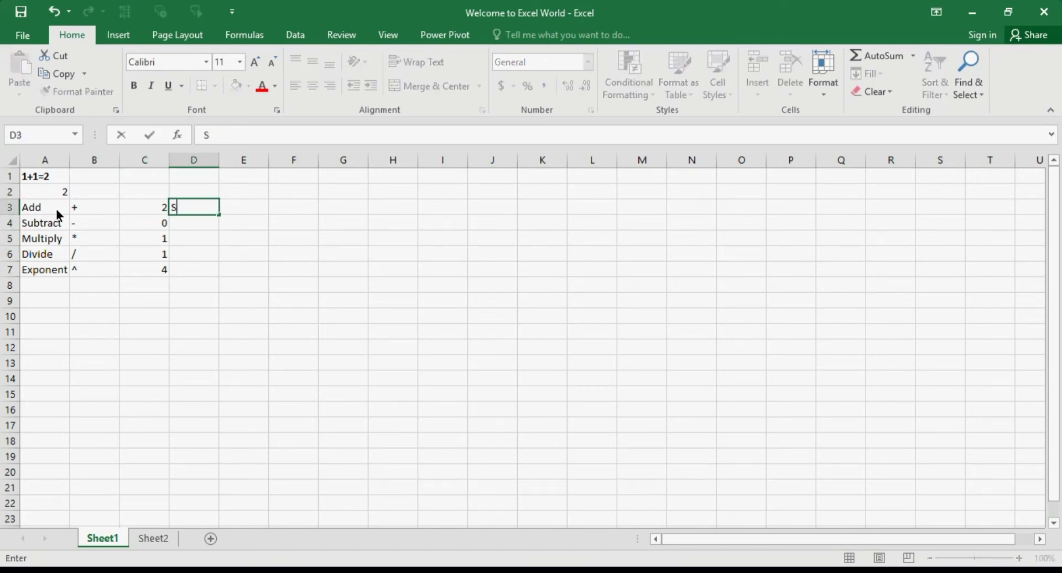
pyautogui.write('um')
pyautogui.press('Right')
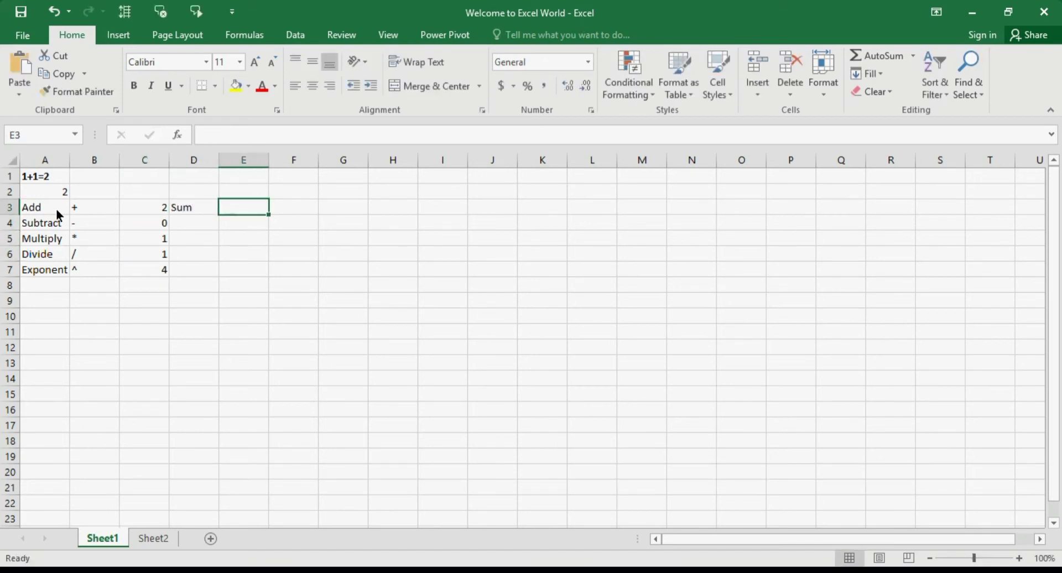
# Step: Start a SUM formula in cell E3, view its Function Arguments dialog and discard the entry
pyautogui.write('=')
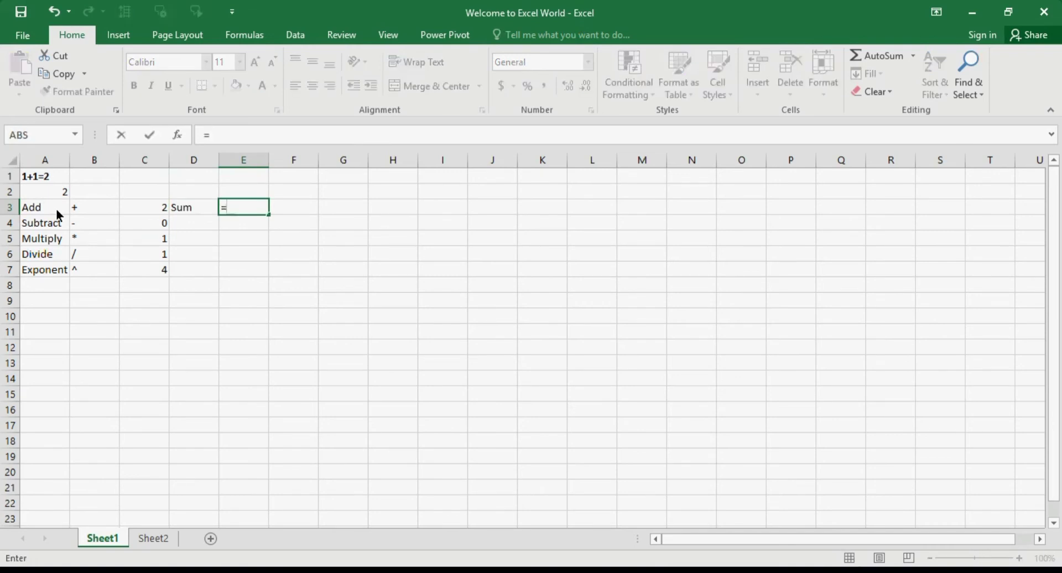
pyautogui.write('sum')
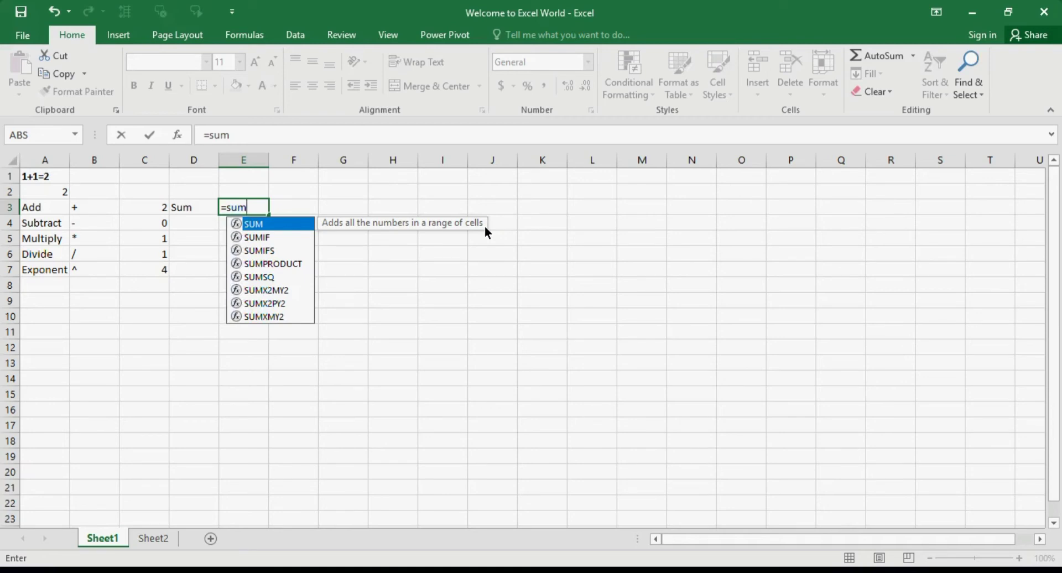
pyautogui.write('(')
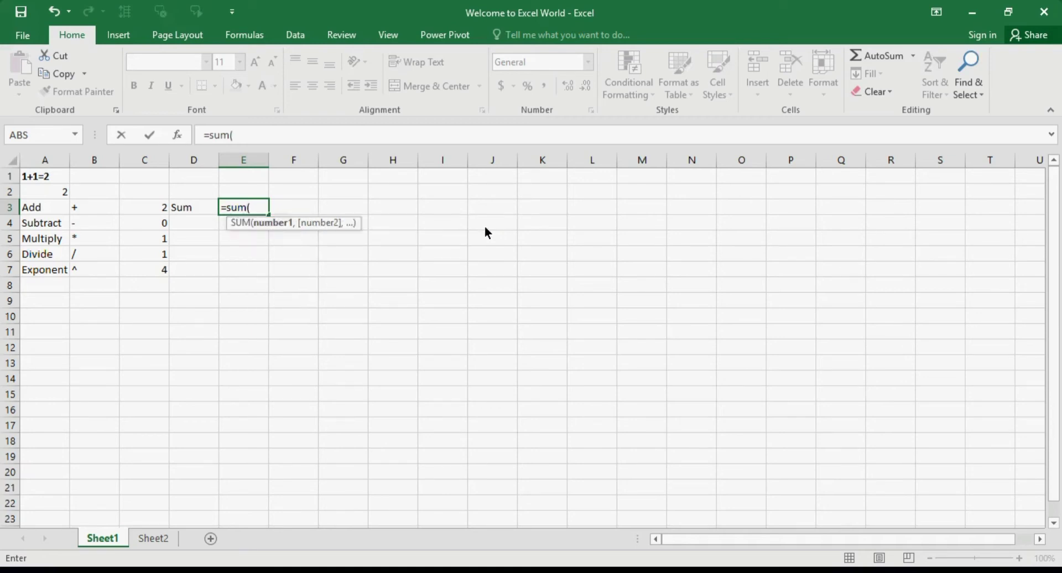
pyautogui.click(177, 134)
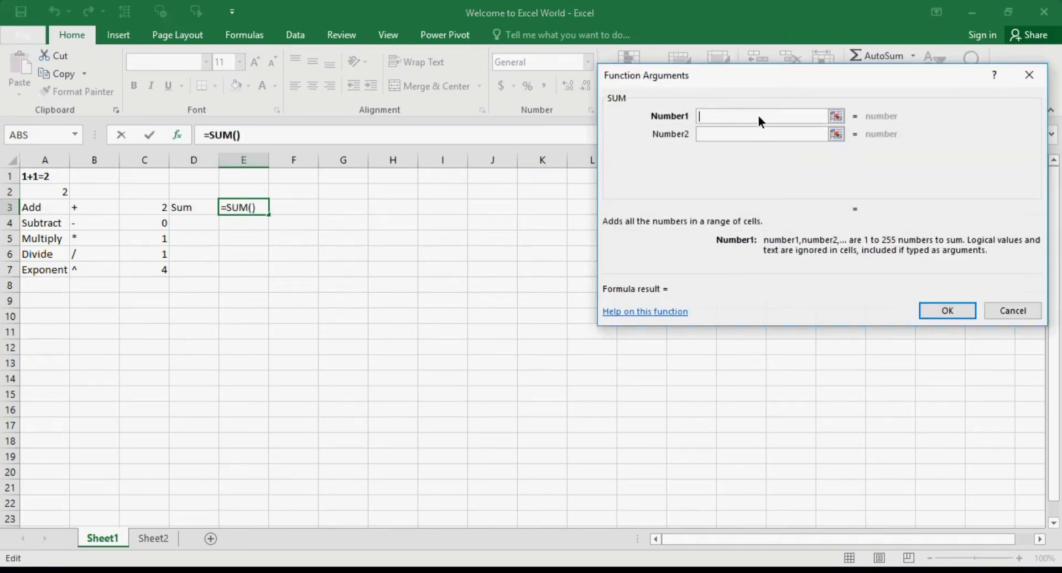
pyautogui.click(1000, 310)
pyautogui.click(1000, 311)
# Step: Enter the formula =SUM(1,1) in cell E3 beside the Sum label
pyautogui.click(236, 207)
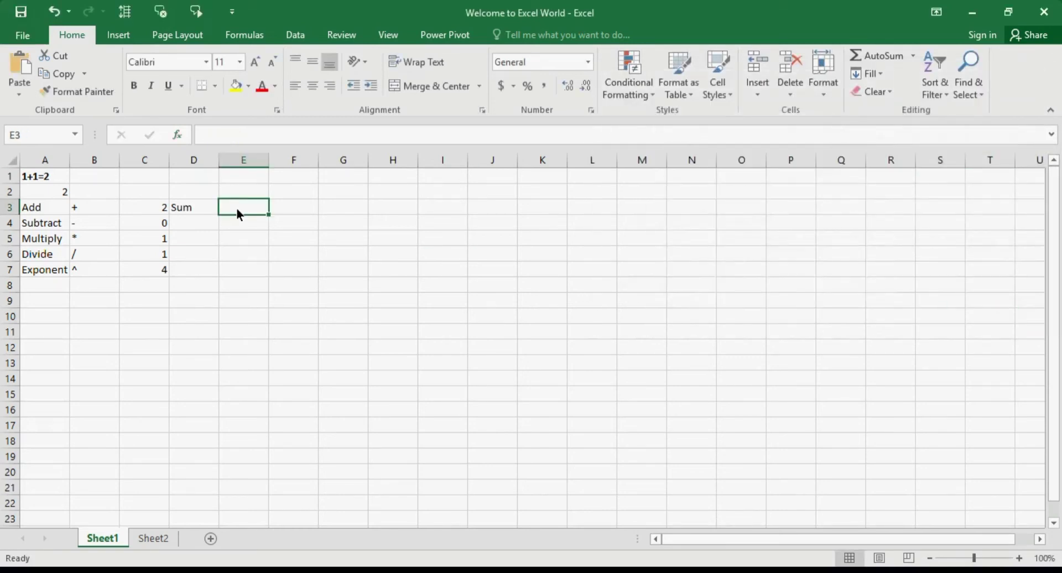
pyautogui.write('=sum')
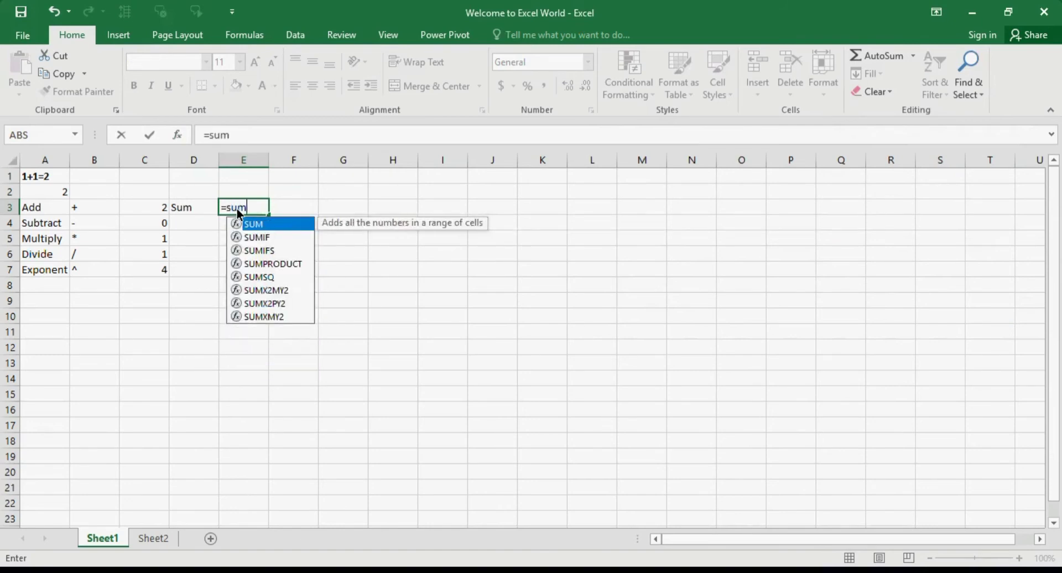
pyautogui.write('(')
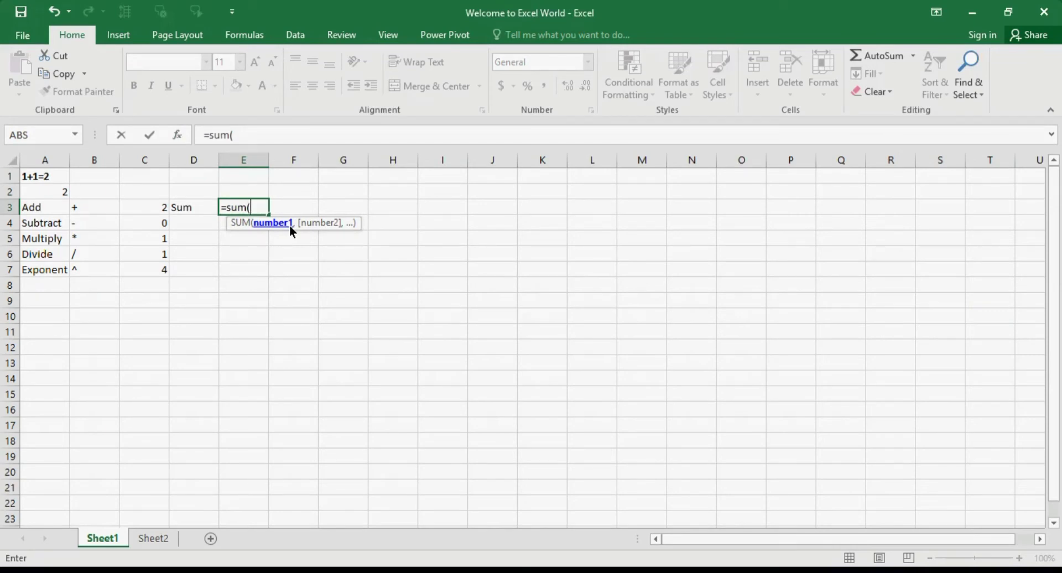
pyautogui.write('1,')
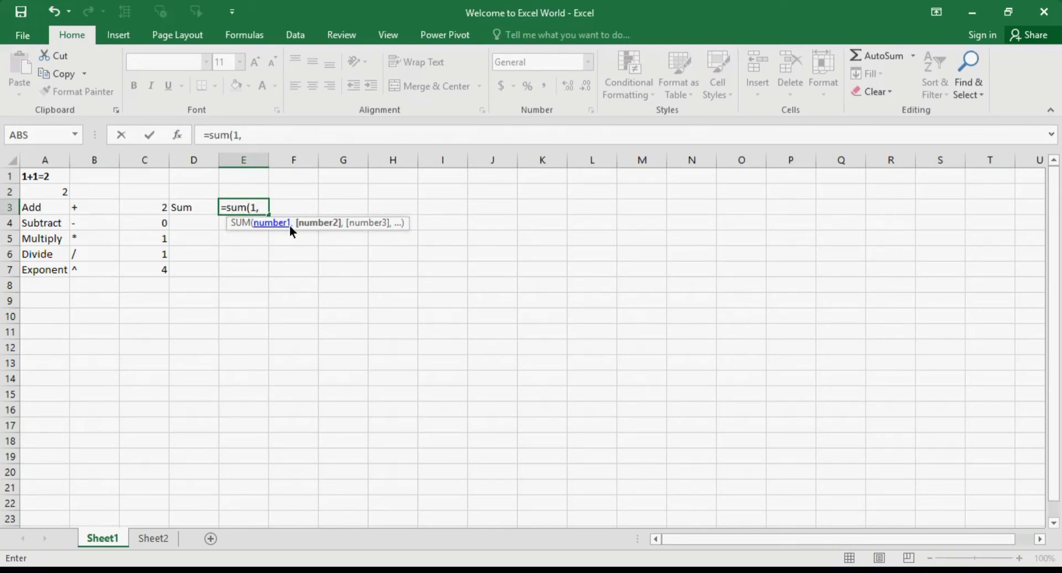
pyautogui.write('1)')
pyautogui.press('Return')
pyautogui.press('Up')
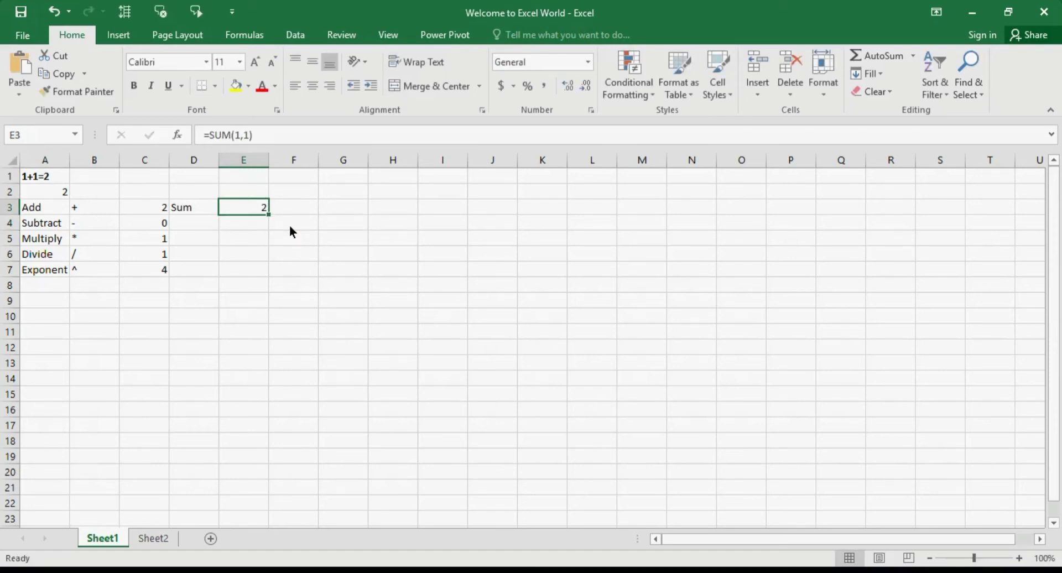
# Step: Replace the formula in cell E3 with =SUM(C3,C7,C5), adding the addition, exponent and multiplication results
pyautogui.write('=sum')
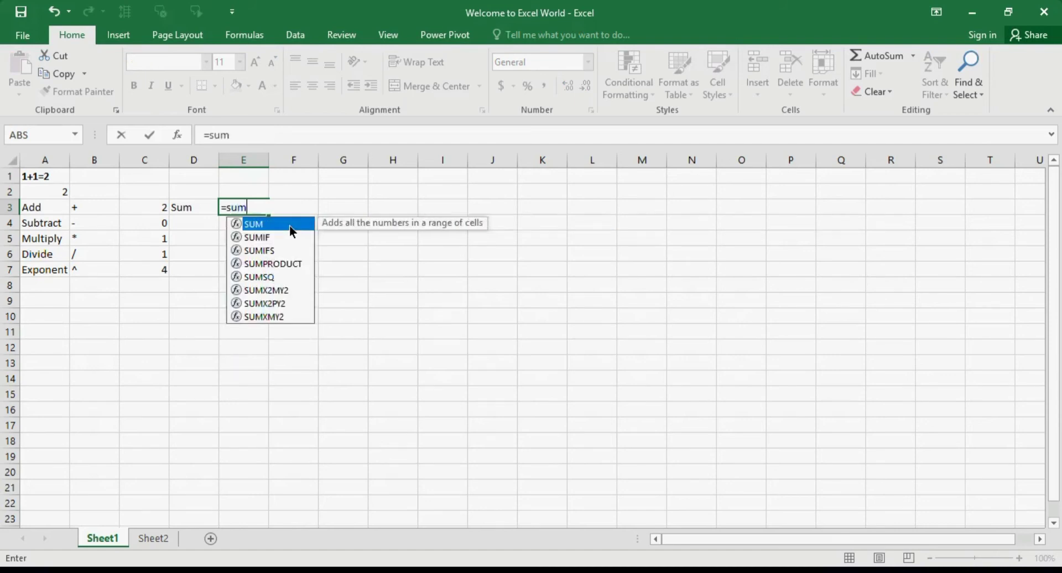
pyautogui.press('Tab')
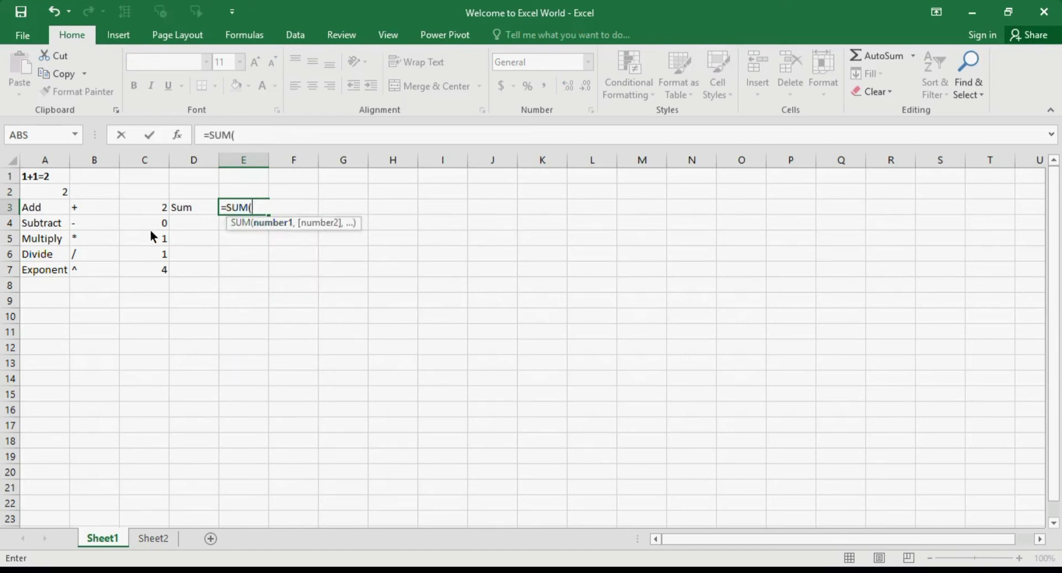
pyautogui.click(160, 210)
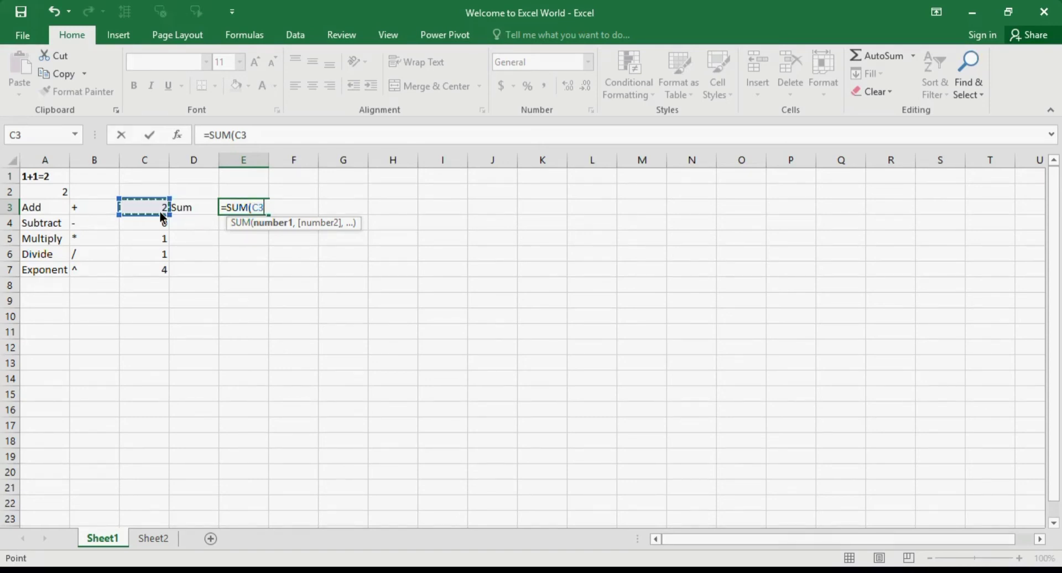
pyautogui.write(',')
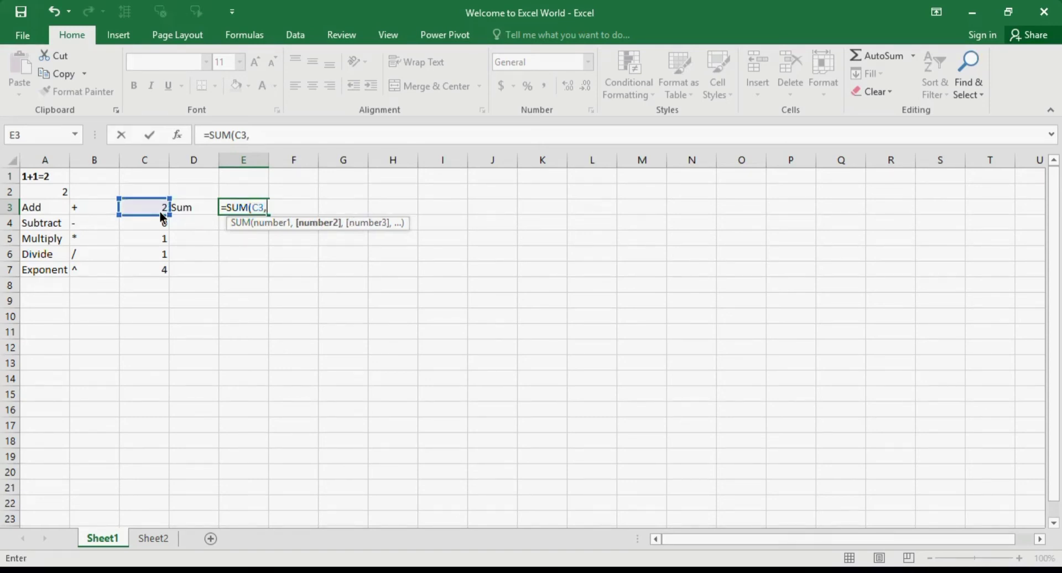
pyautogui.click(158, 272)
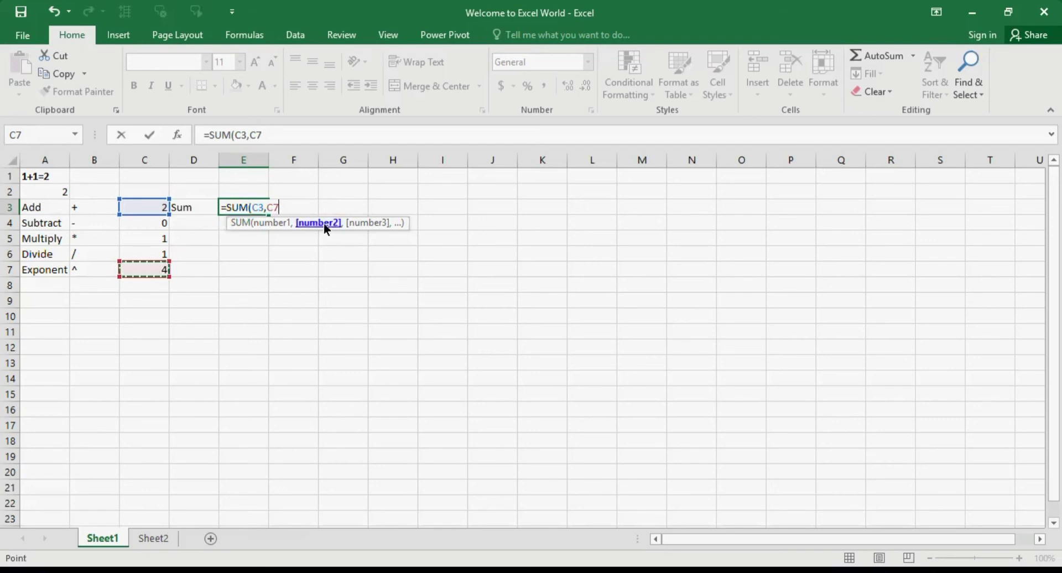
pyautogui.click(265, 135)
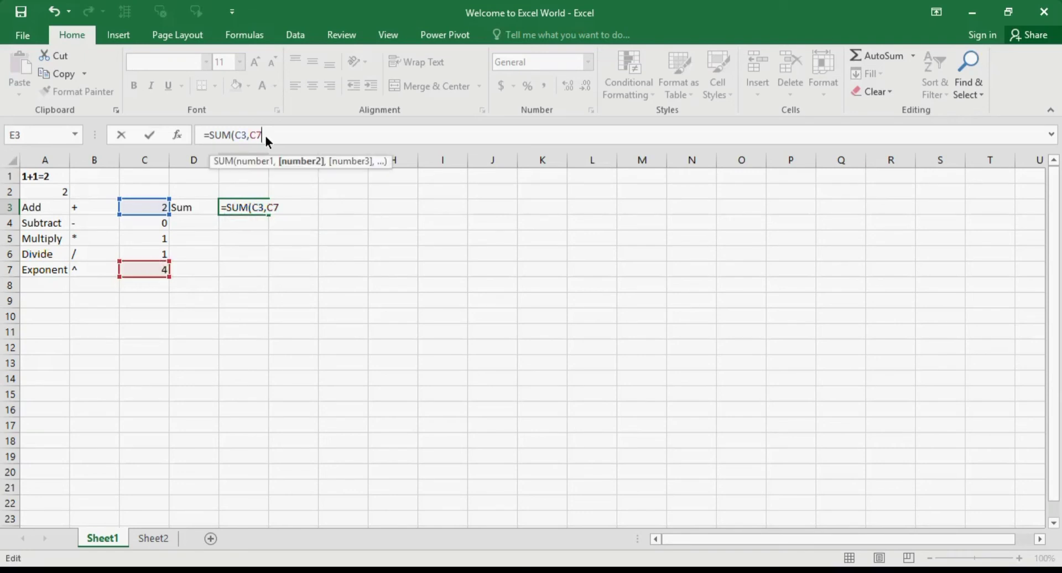
pyautogui.write(',')
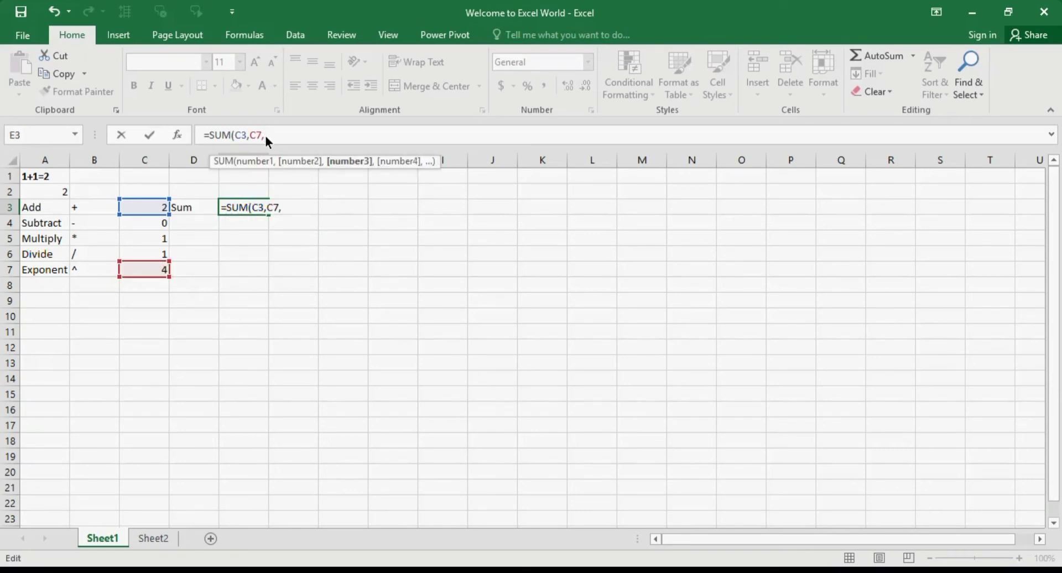
pyautogui.click(155, 241)
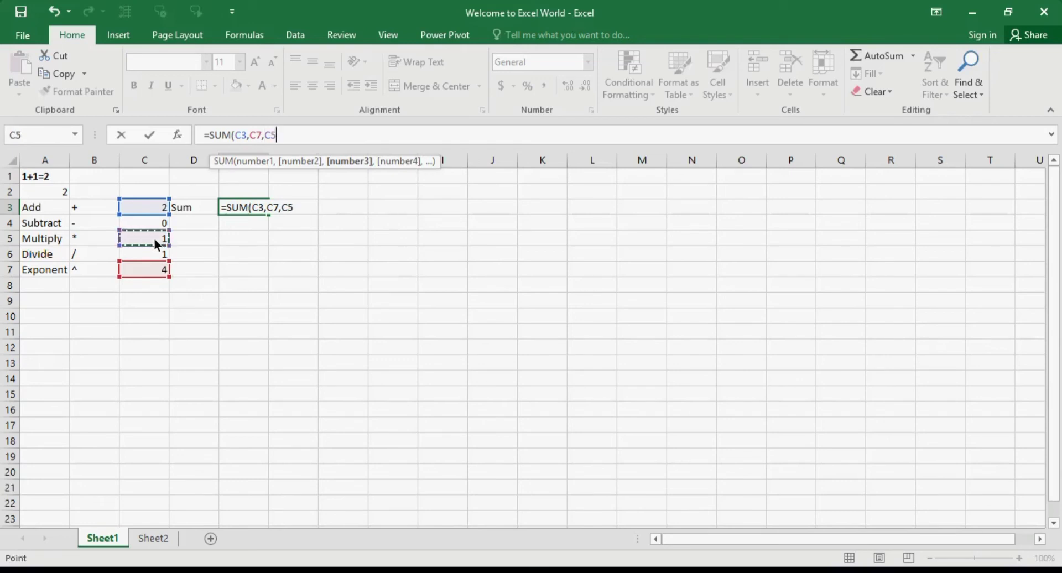
pyautogui.write(')')
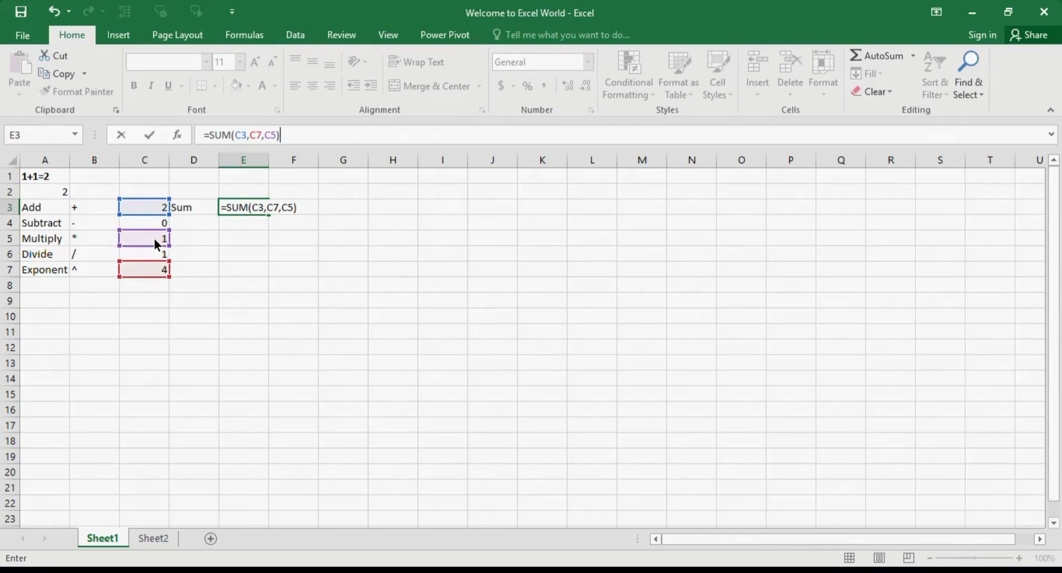
pyautogui.press('Return')
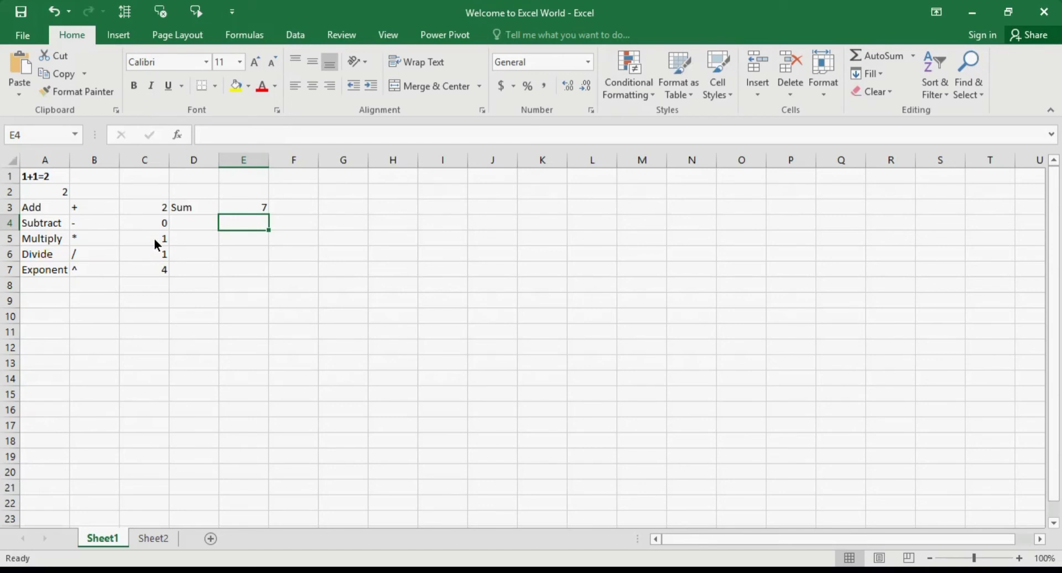
# Step: Open the Function Arguments dialog for the SUM formula in cell E3 and inspect its Number2 and Number3 arguments
pyautogui.click(252, 208)
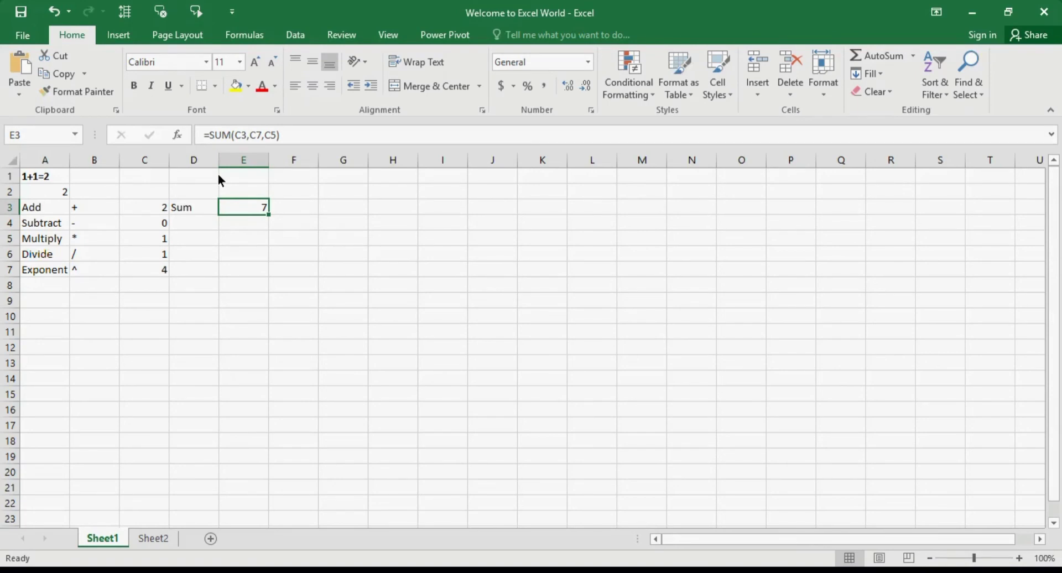
pyautogui.click(177, 135)
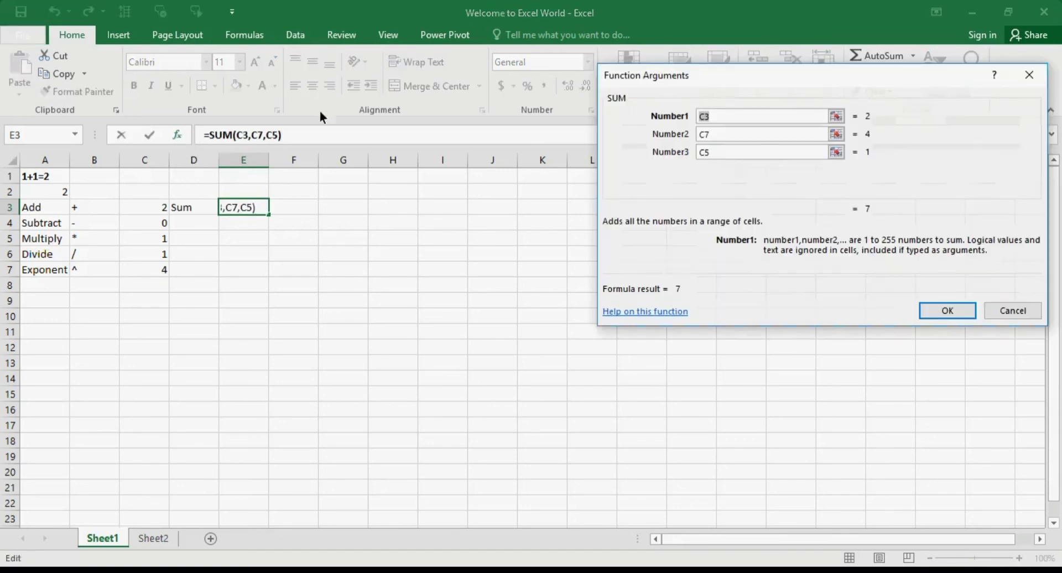
pyautogui.click(746, 136)
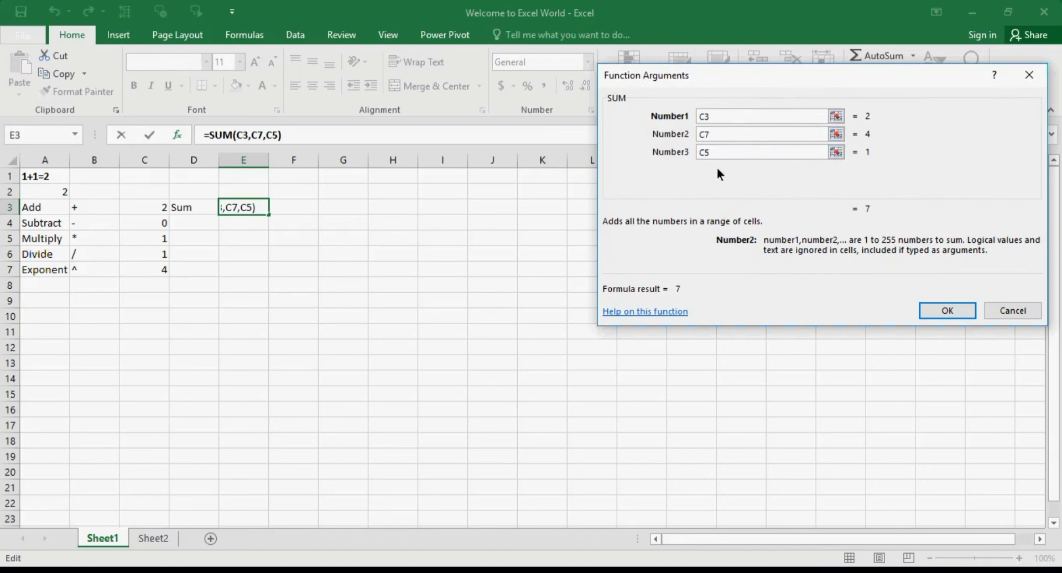
pyautogui.click(736, 151)
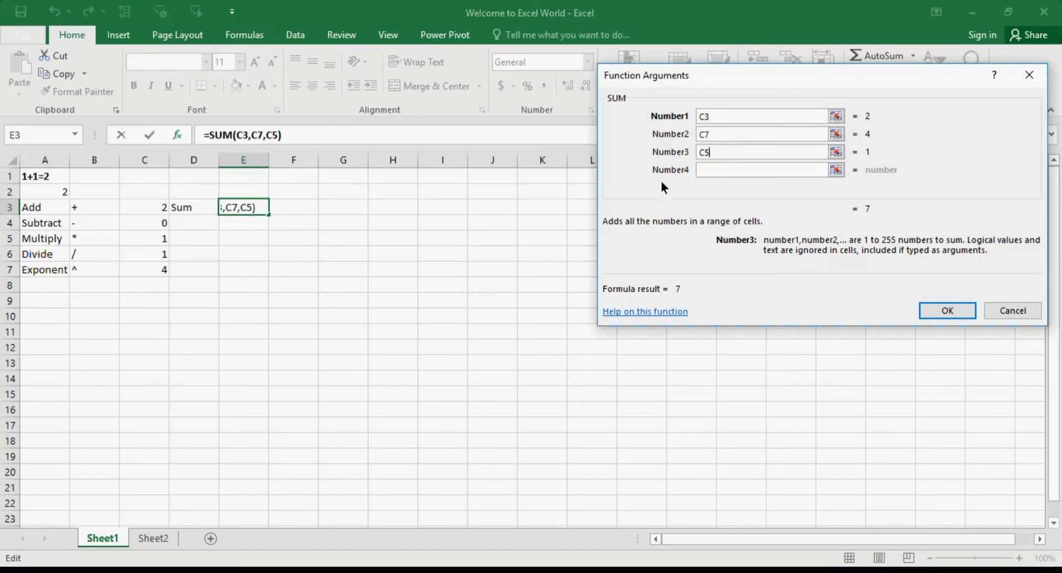
# Step: View the help article on the SUM function from the Function Arguments dialog and close it again
pyautogui.click(624, 313)
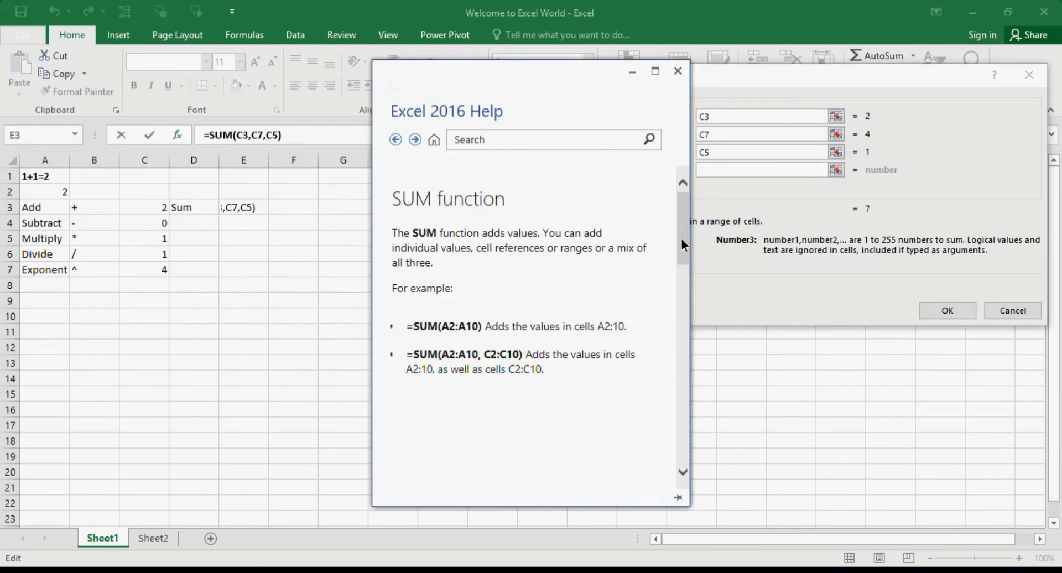
pyautogui.moveTo(681, 240); pyautogui.dragTo(685, 217)
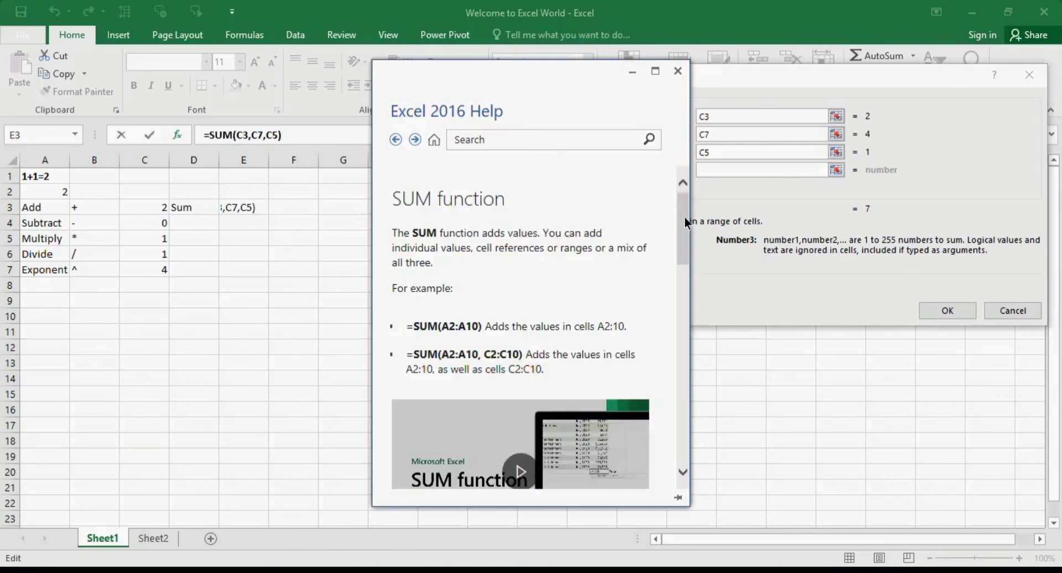
pyautogui.click(680, 75)
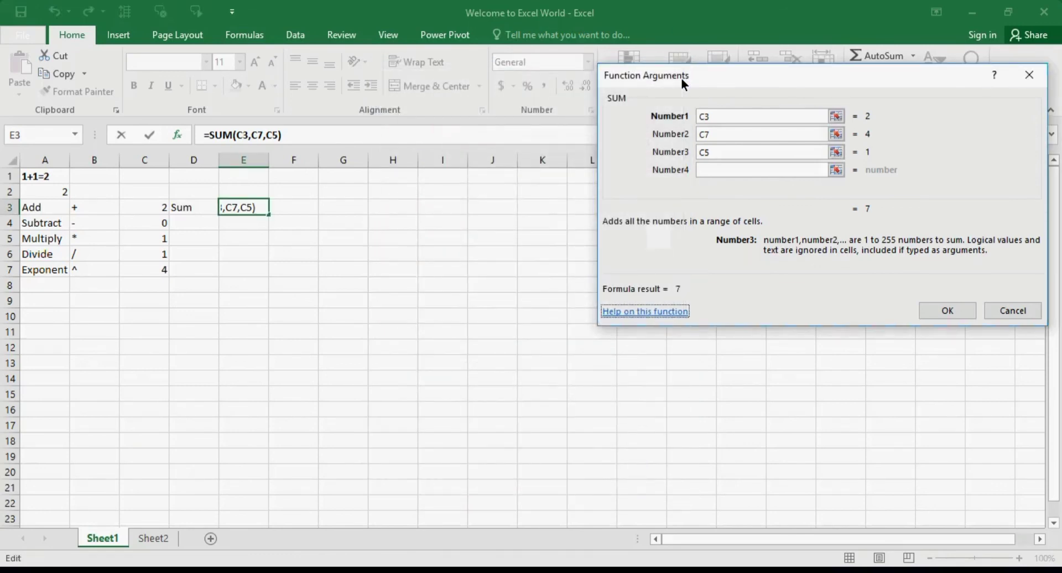